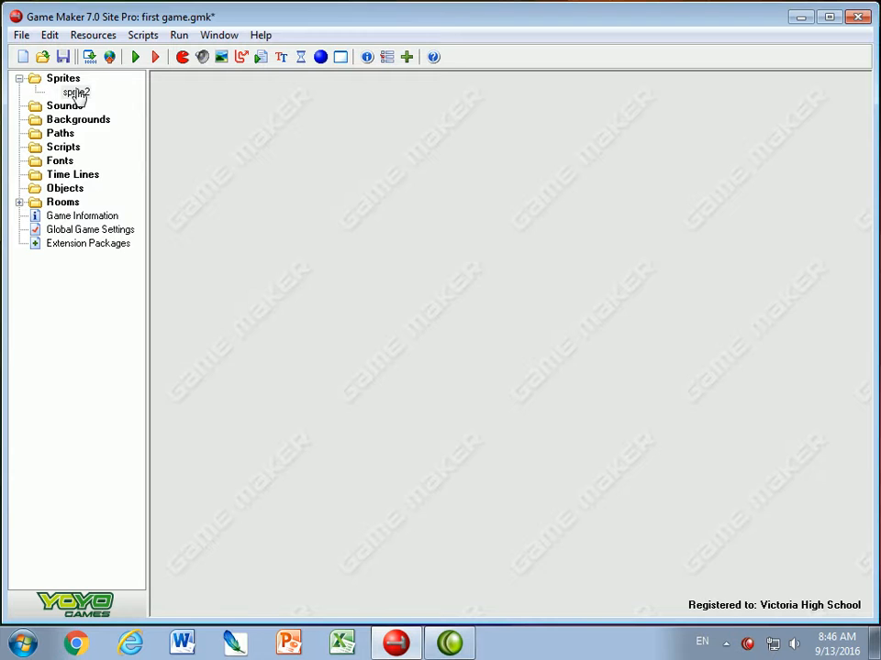
Delete sprite2 permanently and create a new sprite in the Sprites folder
click(110, 186)
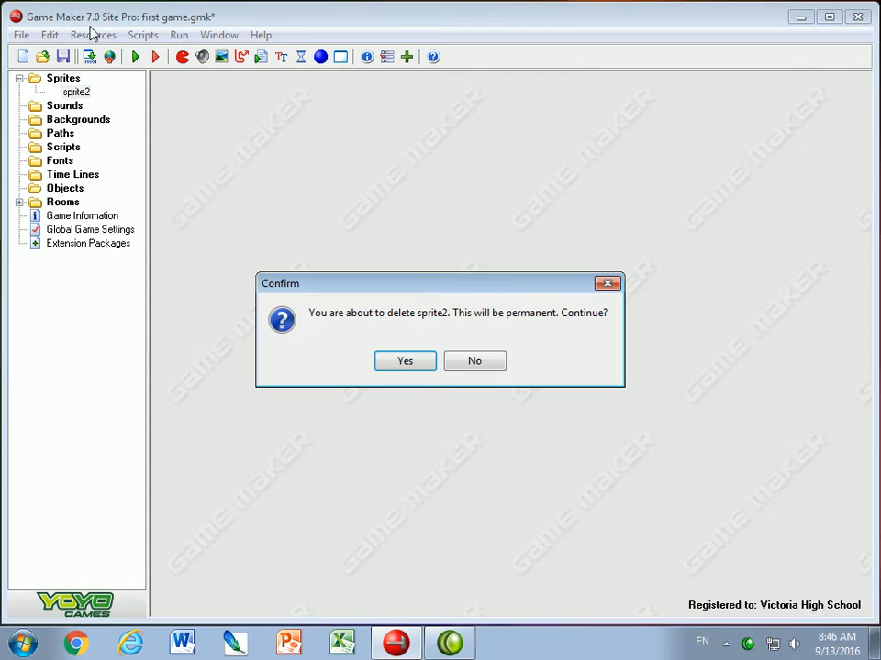
click(409, 367)
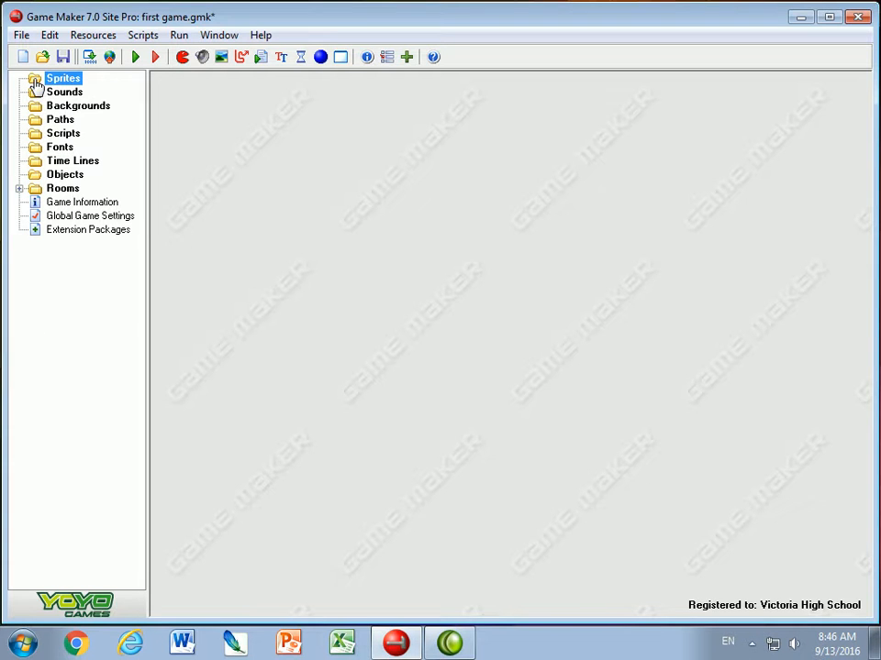
right_click(35, 84)
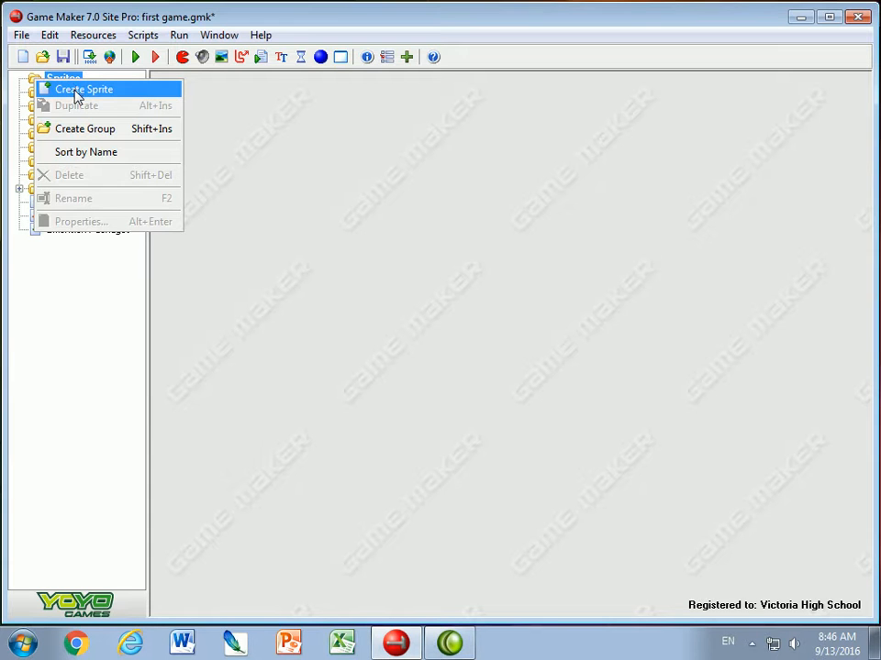
click(78, 92)
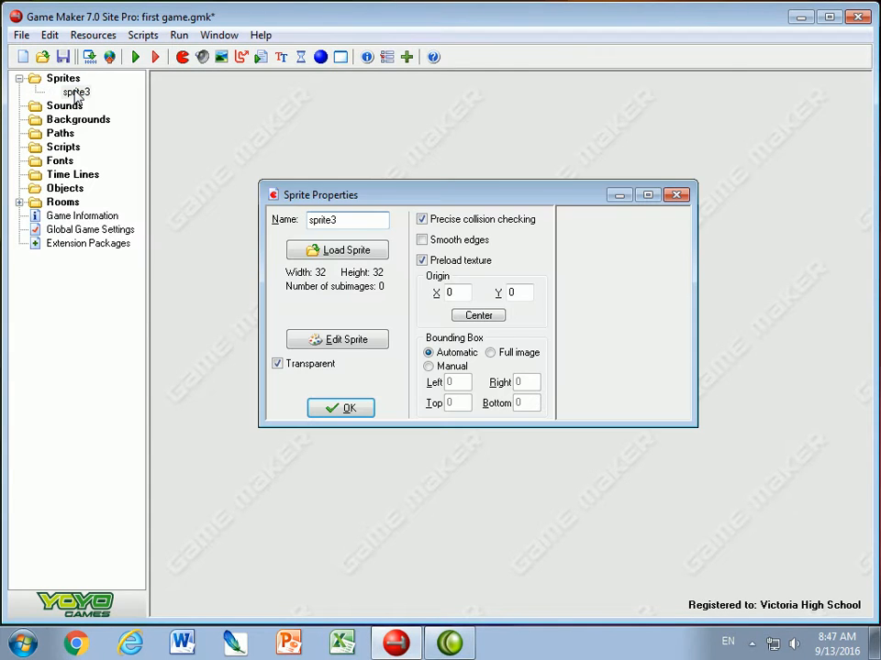
Load small_android.gif from the Info Tech 10 folder as the new sprite's image
click(336, 253)
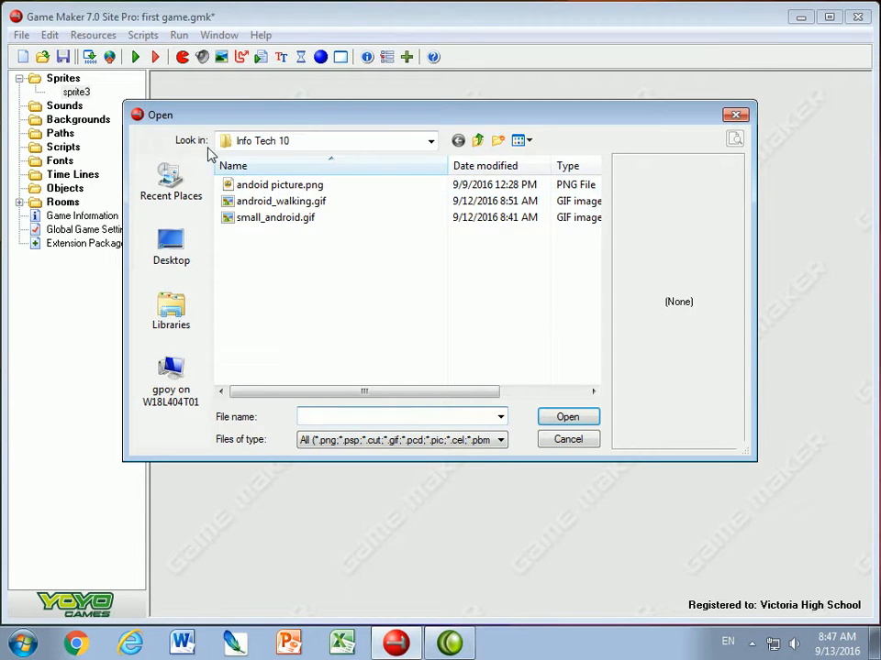
click(247, 218)
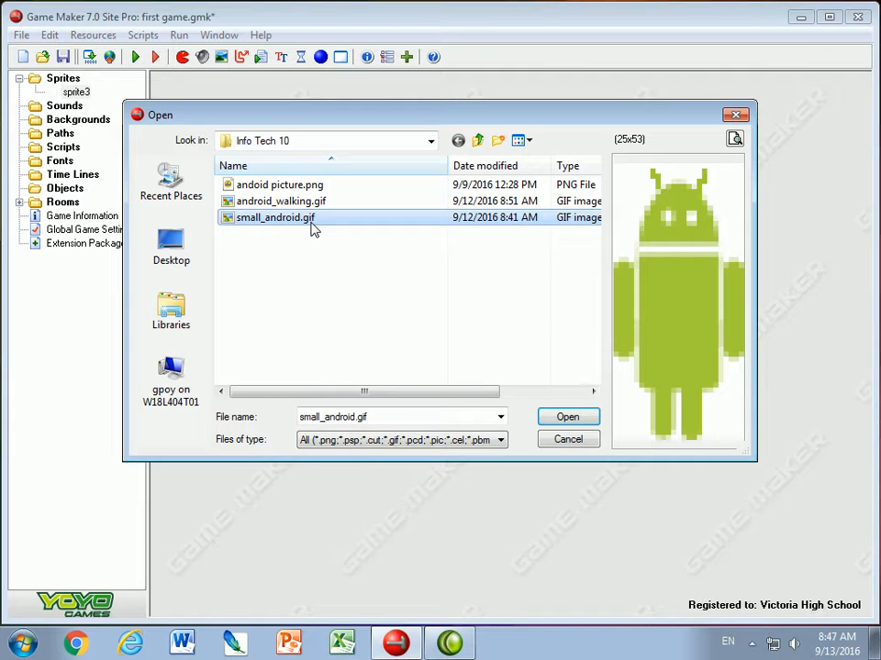
click(550, 418)
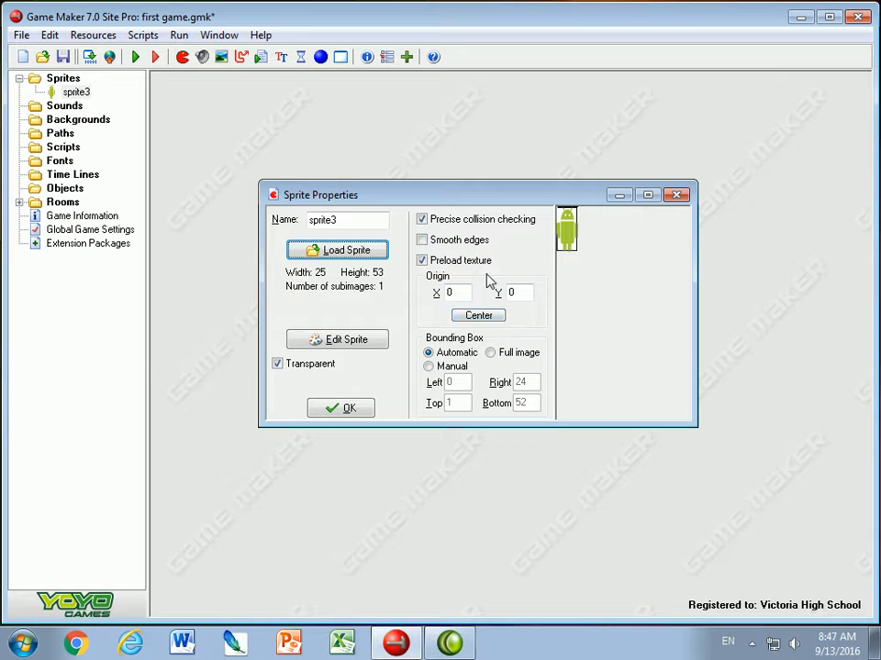
Turn off precise collision checking and preload texture, name the sprite sprAndroid, and accept its properties
click(421, 220)
click(422, 260)
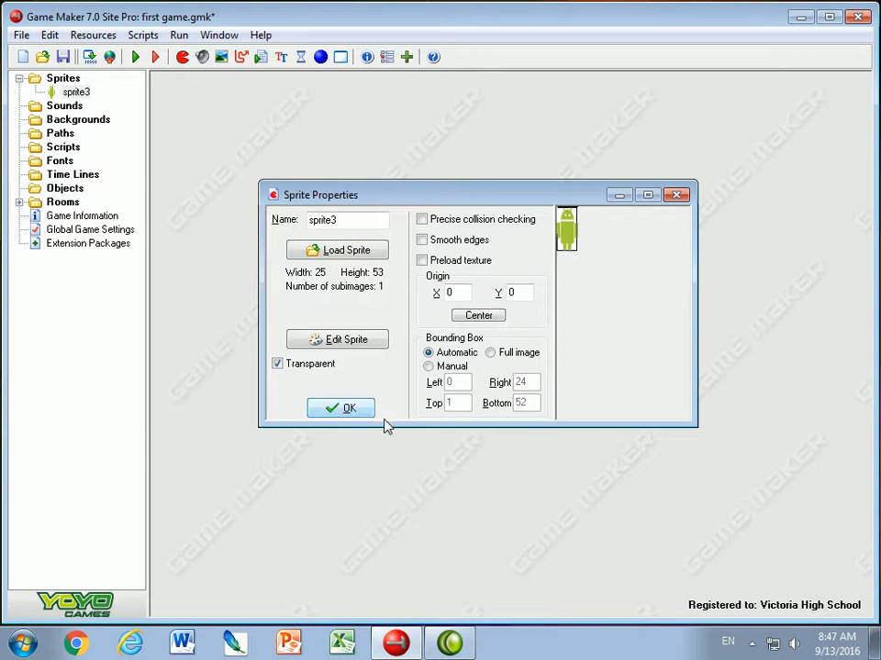
double_click(323, 223)
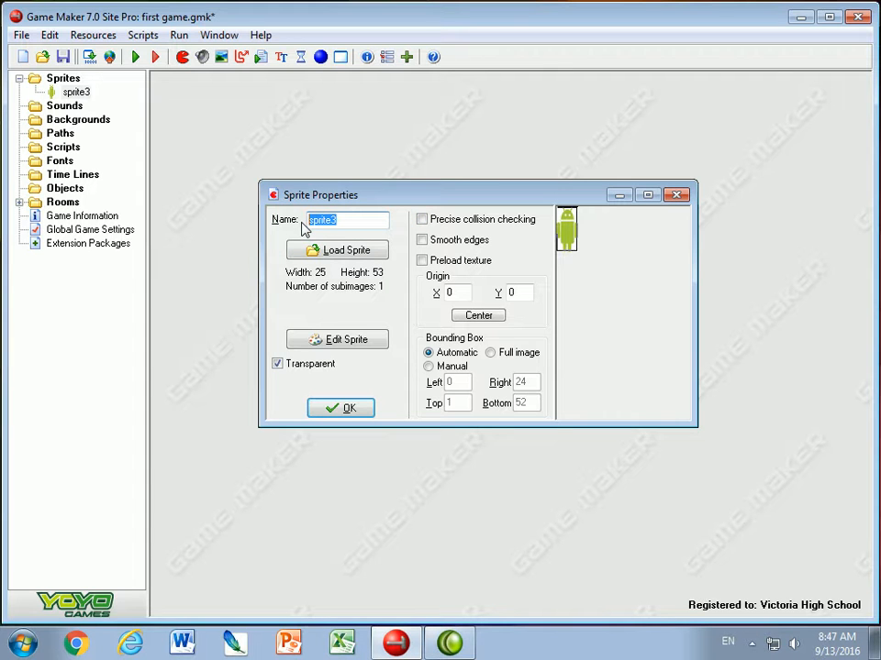
text(spr)
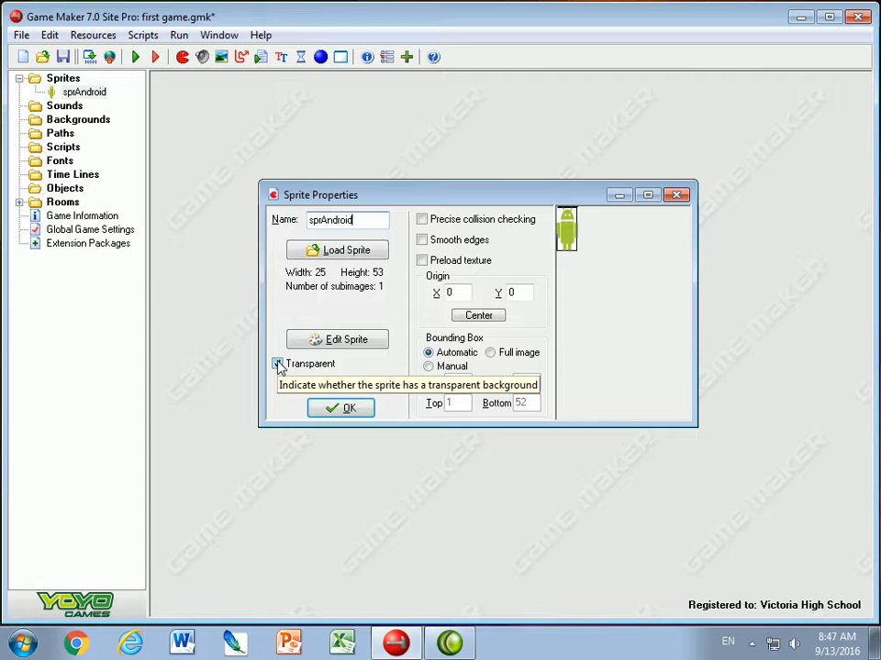
click(339, 409)
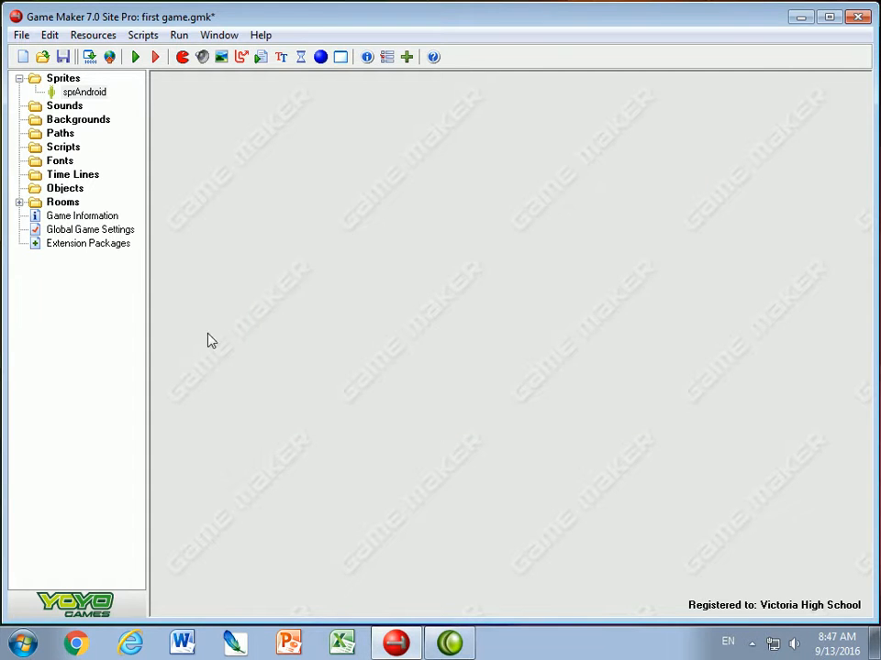
Paint the bottom-left corner pixel of sprAndroid's image black and accept the change to the sprite
double_click(84, 91)
click(360, 361)
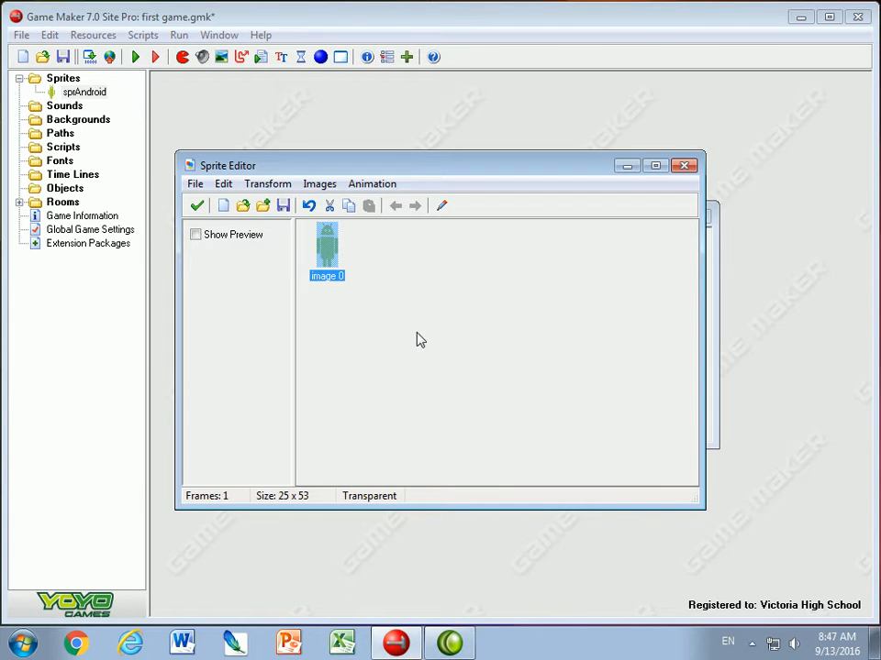
double_click(333, 261)
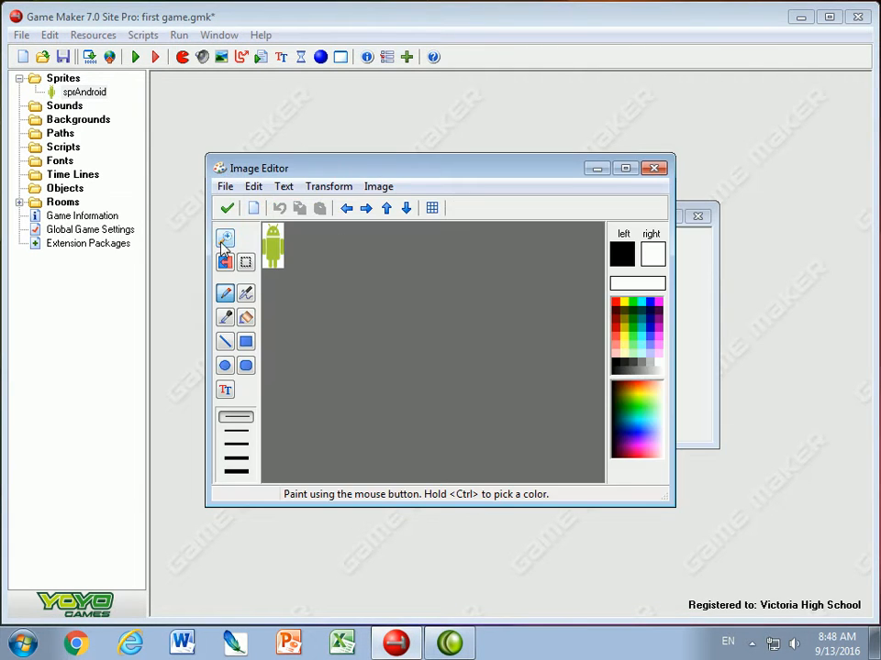
click(224, 239)
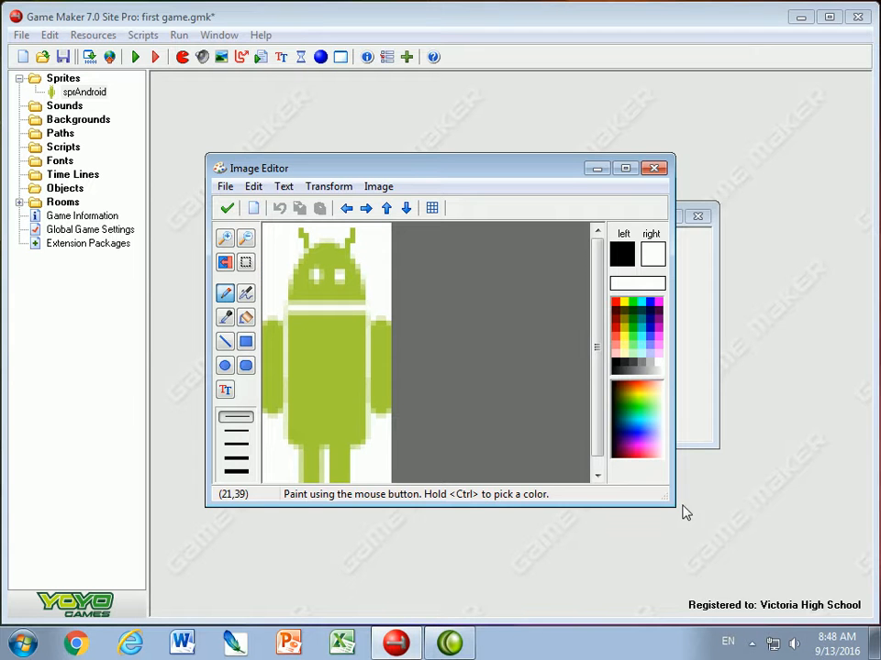
drag(670, 503, 715, 565)
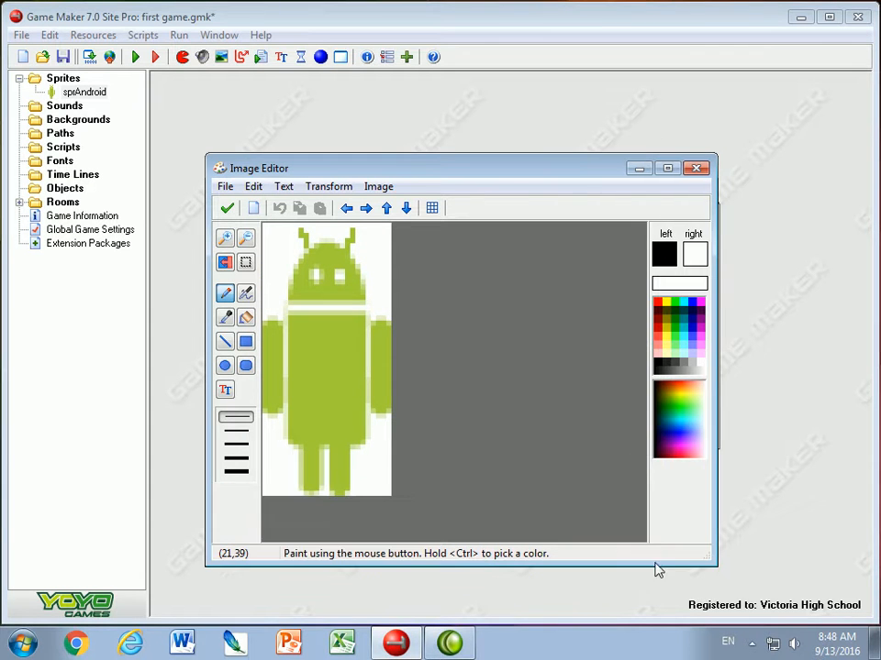
click(264, 492)
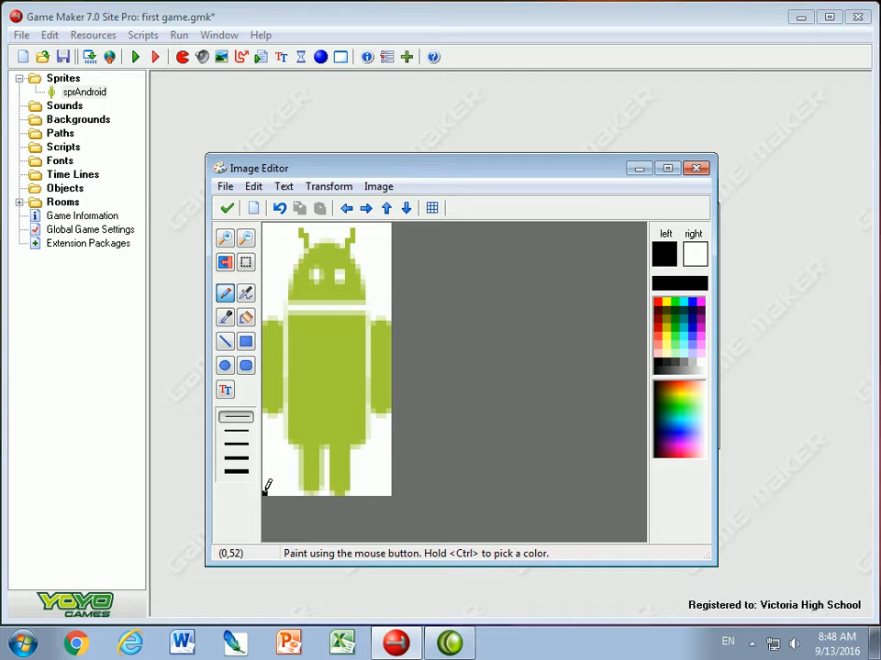
click(226, 208)
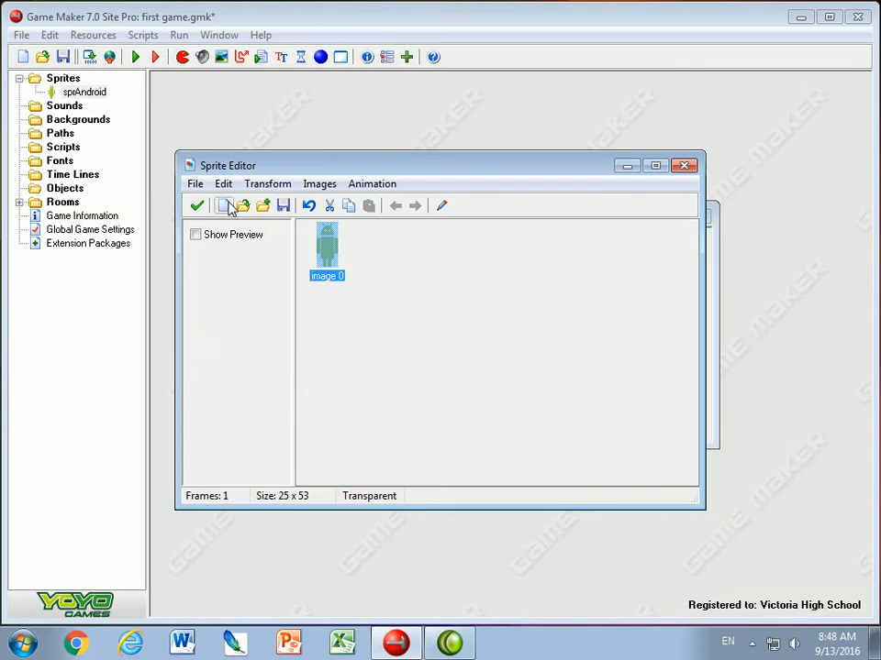
click(196, 207)
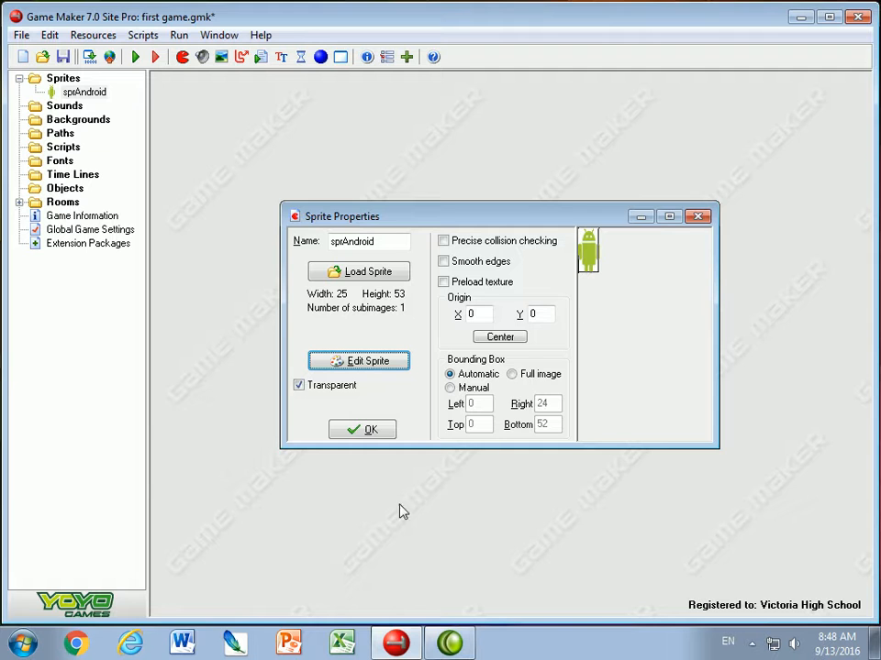
Open sprAndroid's image for editing again, enlarged, with the fill tool active
click(356, 361)
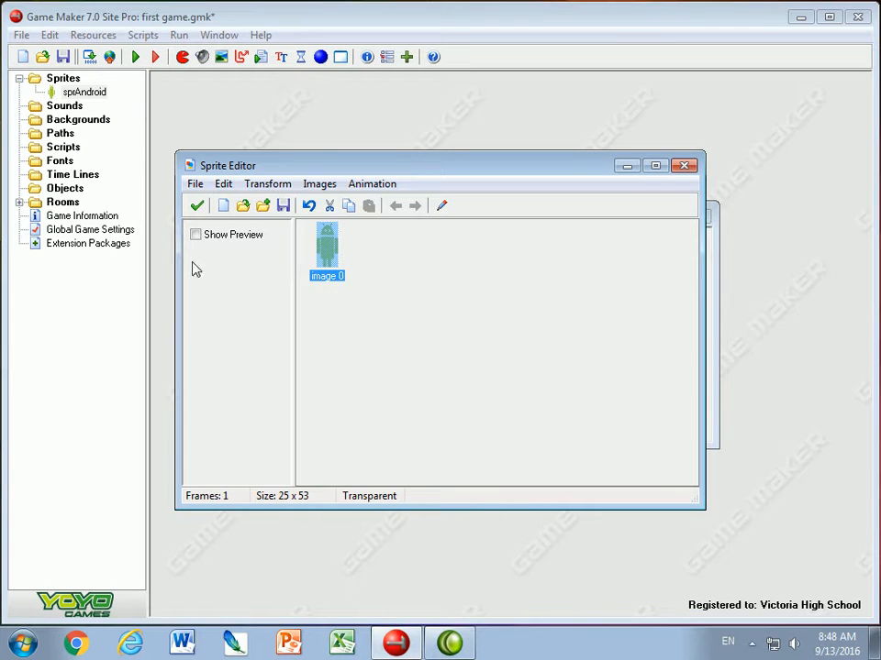
double_click(323, 240)
click(225, 237)
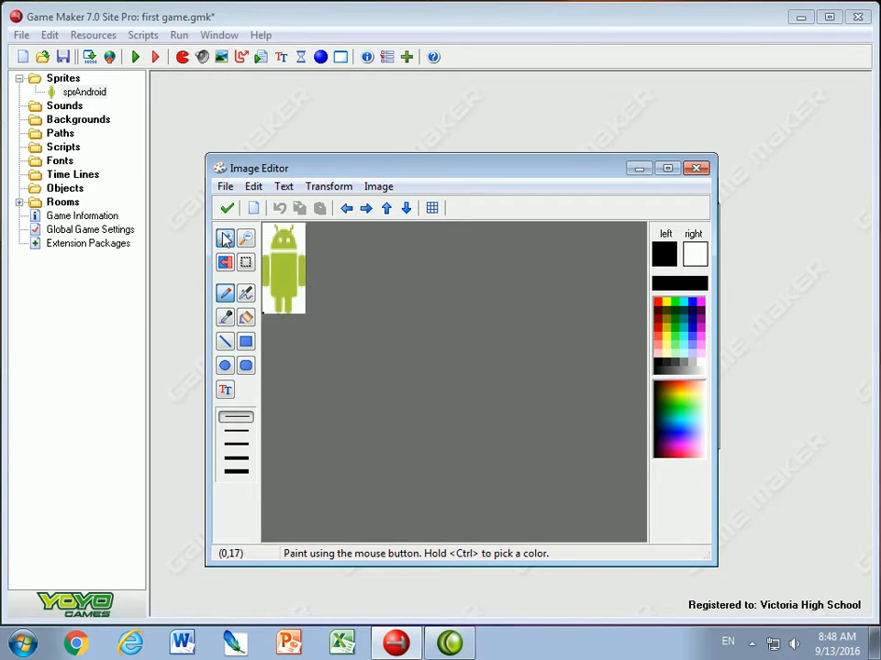
click(224, 238)
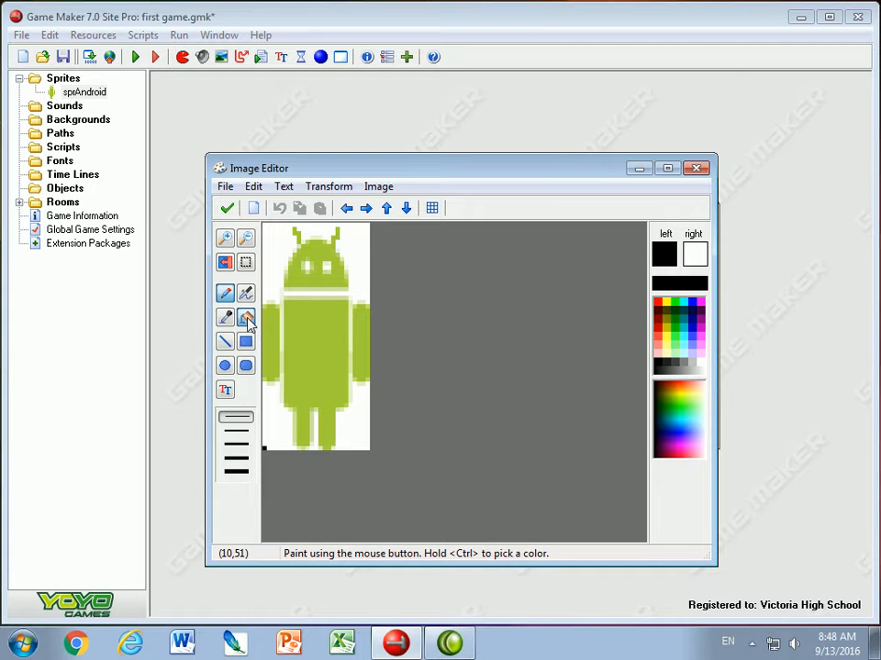
click(246, 317)
click(694, 254)
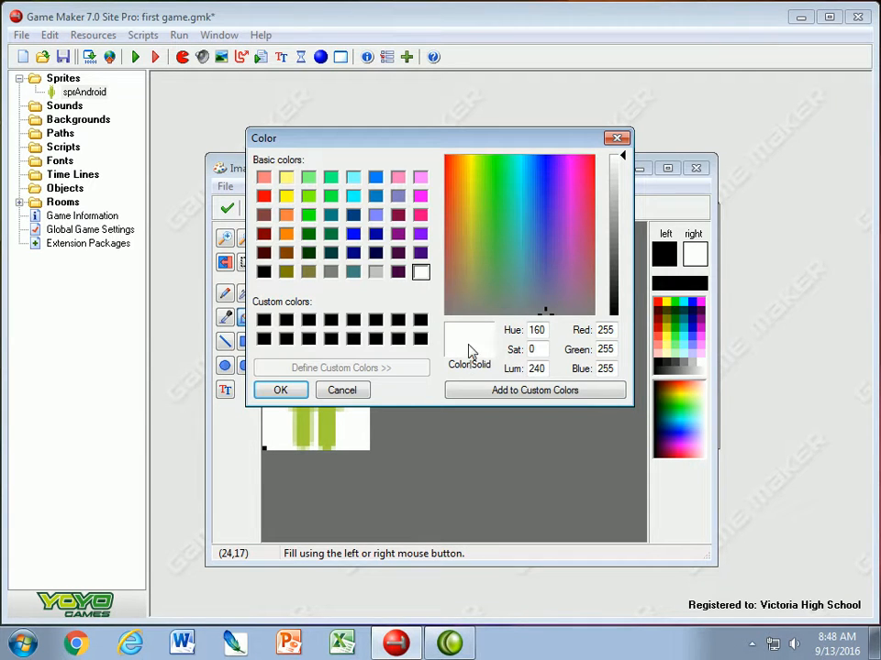
click(280, 389)
click(661, 260)
click(365, 391)
click(667, 261)
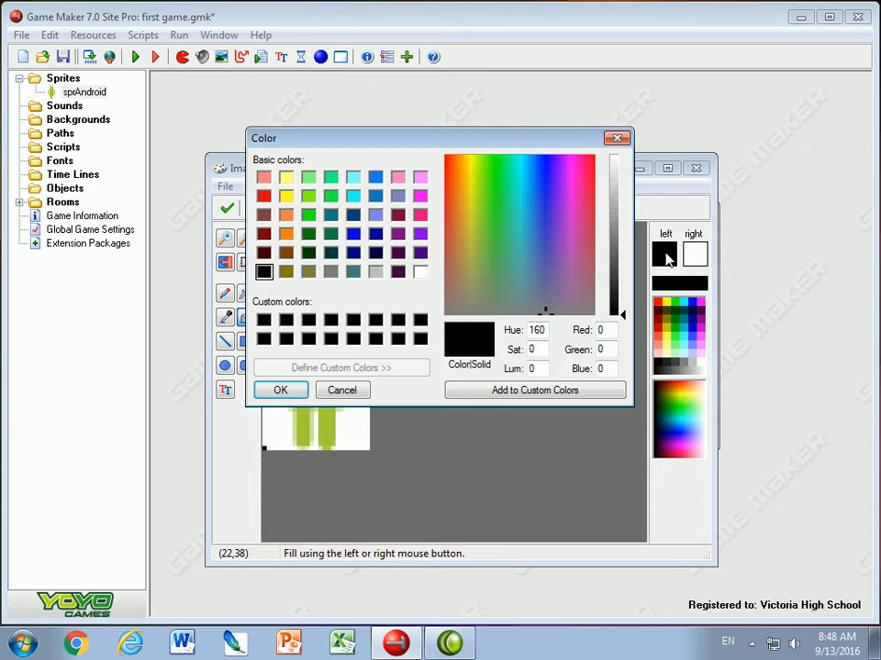
click(365, 390)
Fill the black bottom-left corner pixel of the android image with white and accept the sprite's changes
click(699, 365)
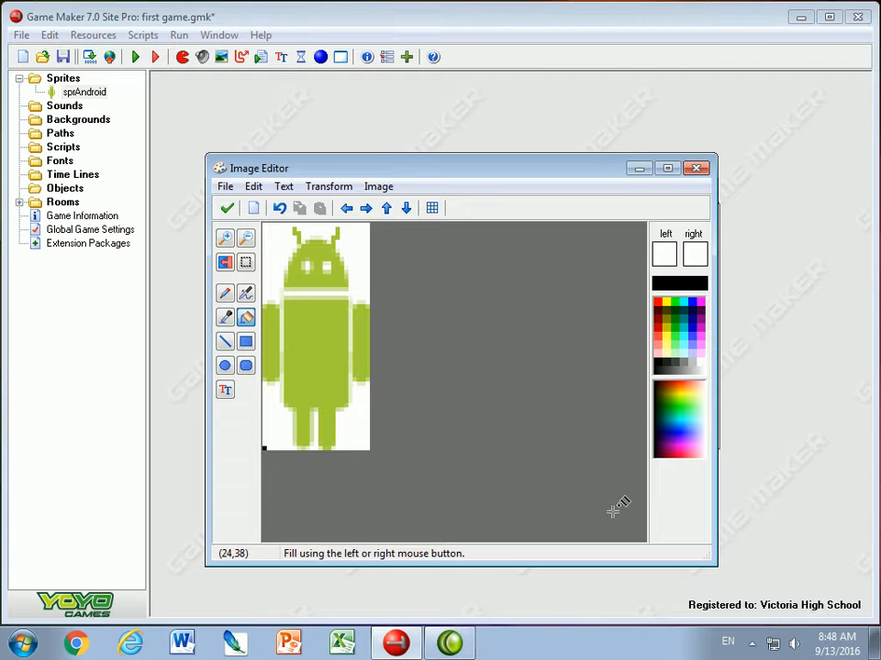
click(265, 448)
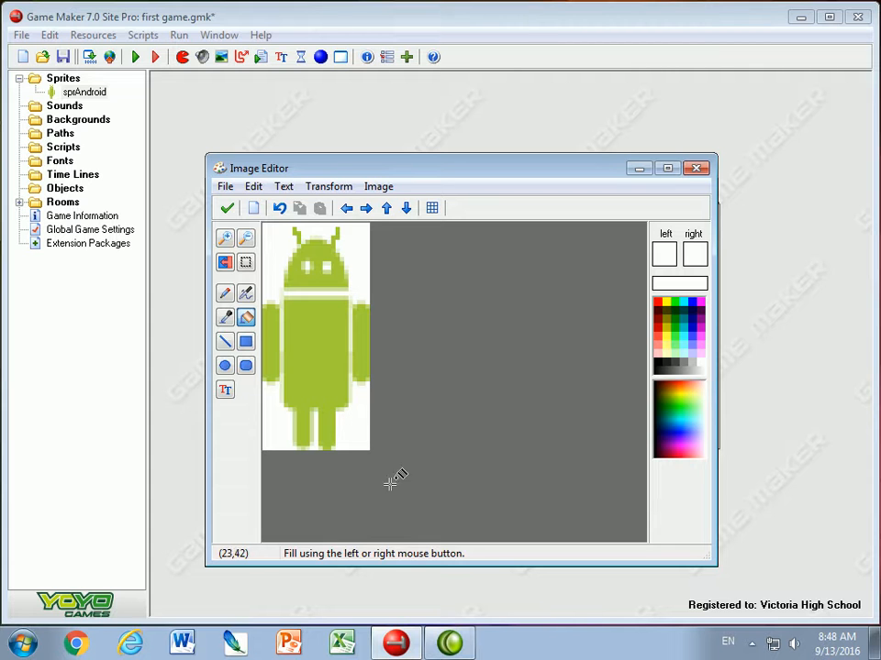
click(227, 209)
click(202, 210)
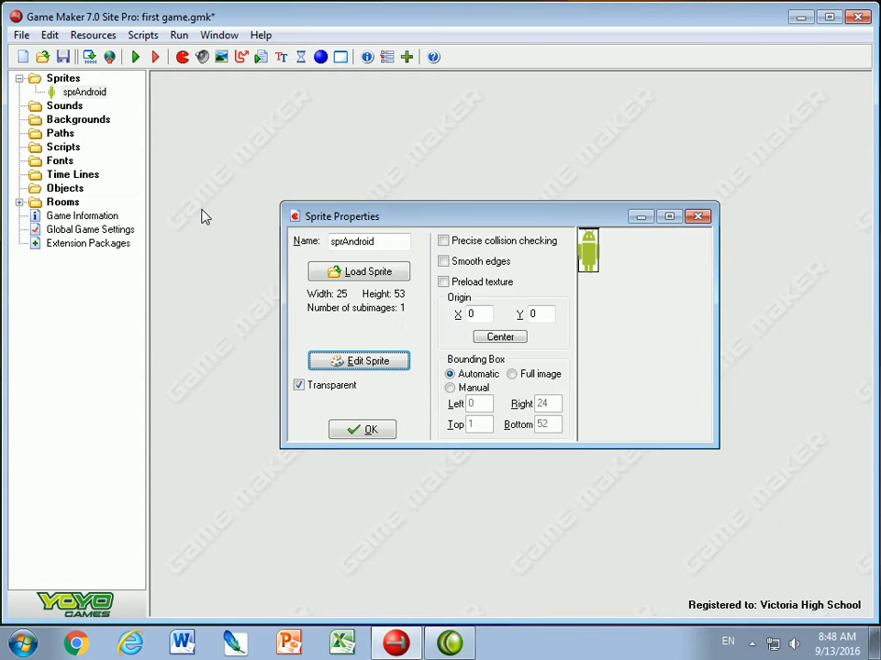
click(348, 431)
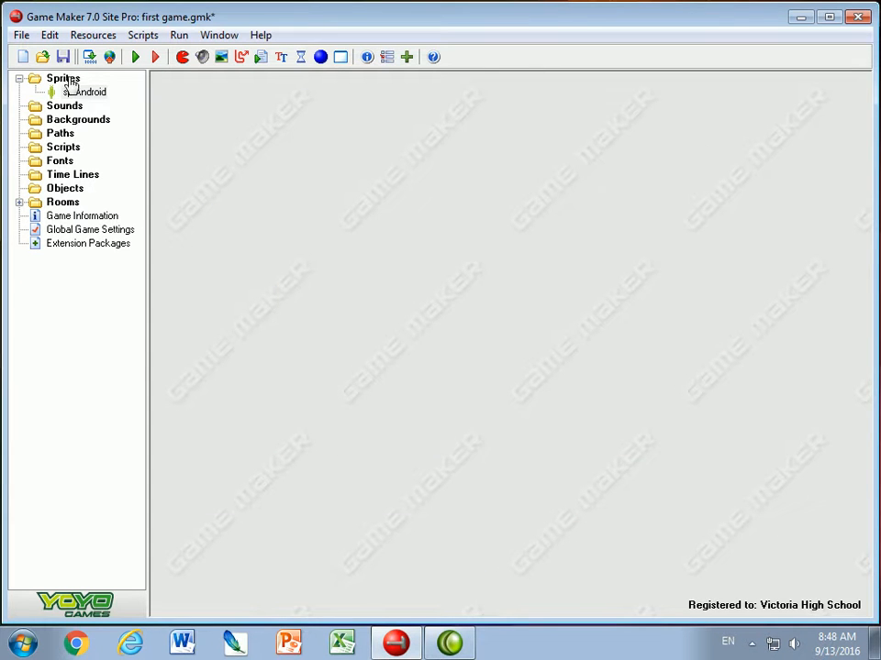
Create a sprite named sprWall with transparency, precise collision checking and preload texture turned off
right_click(66, 80)
click(82, 87)
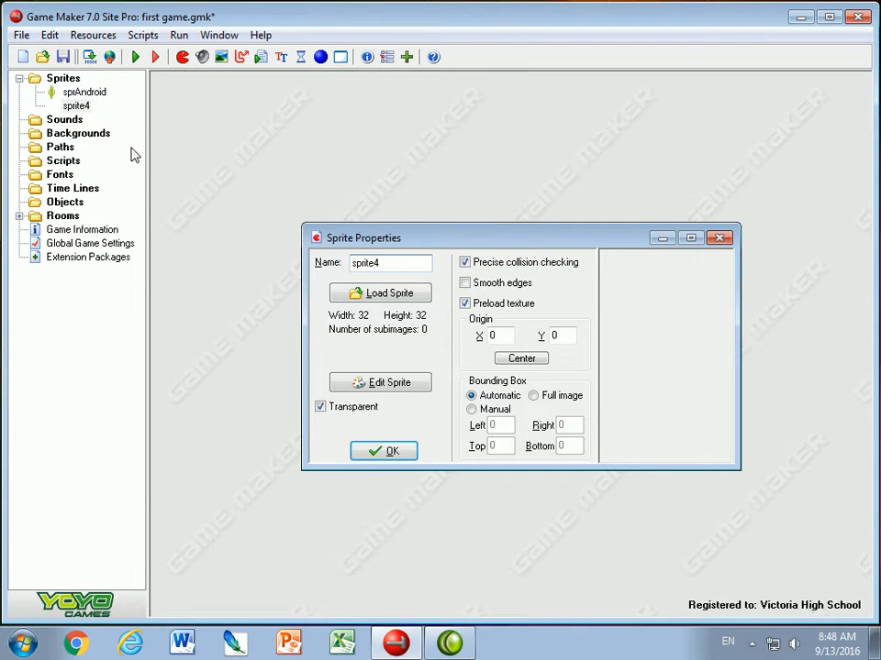
text(sprWall)
click(320, 408)
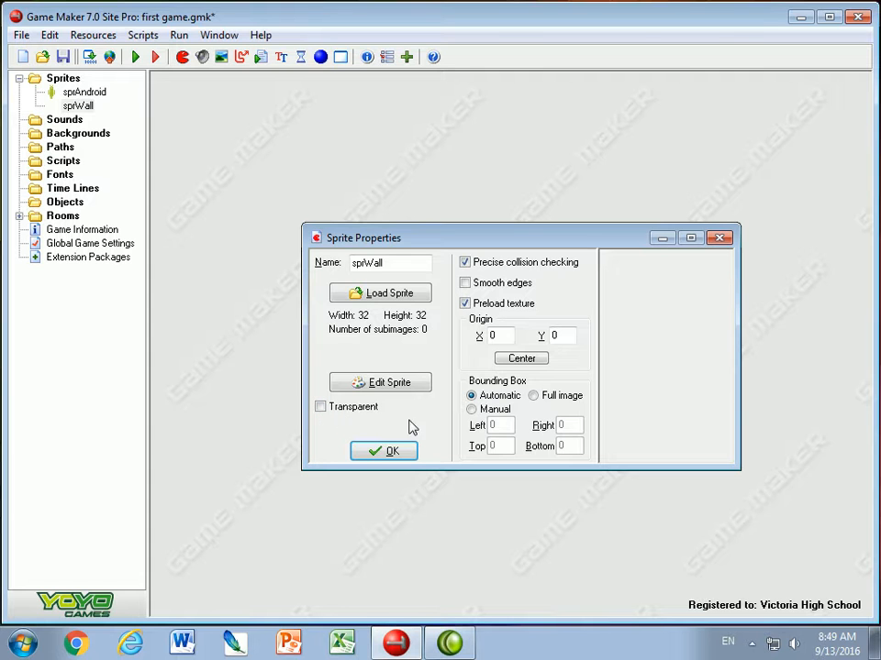
click(465, 262)
click(465, 303)
click(362, 289)
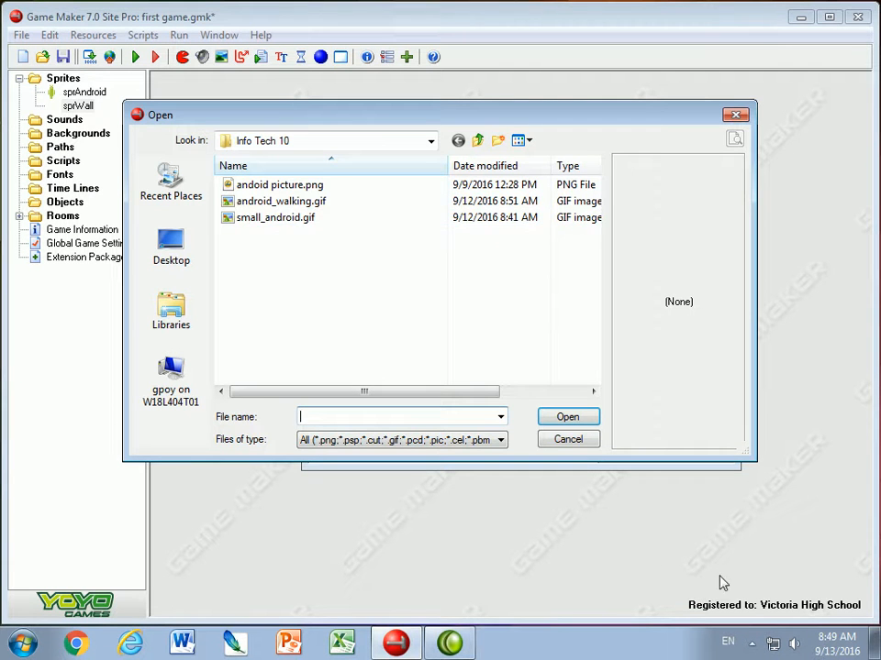
click(571, 444)
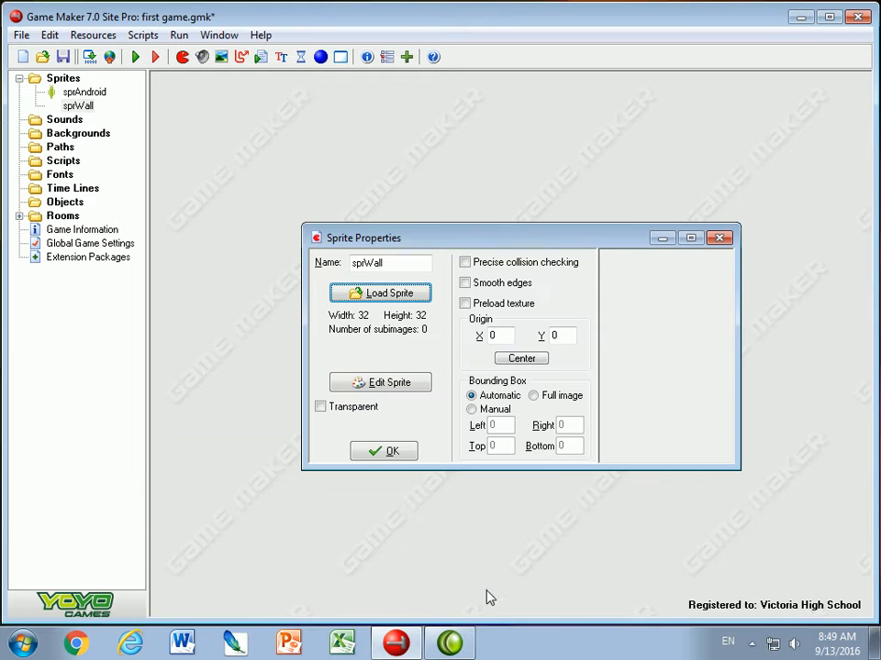
Open sprWall's 32 x 32 image for editing and fill the whole square with dark grey
click(372, 386)
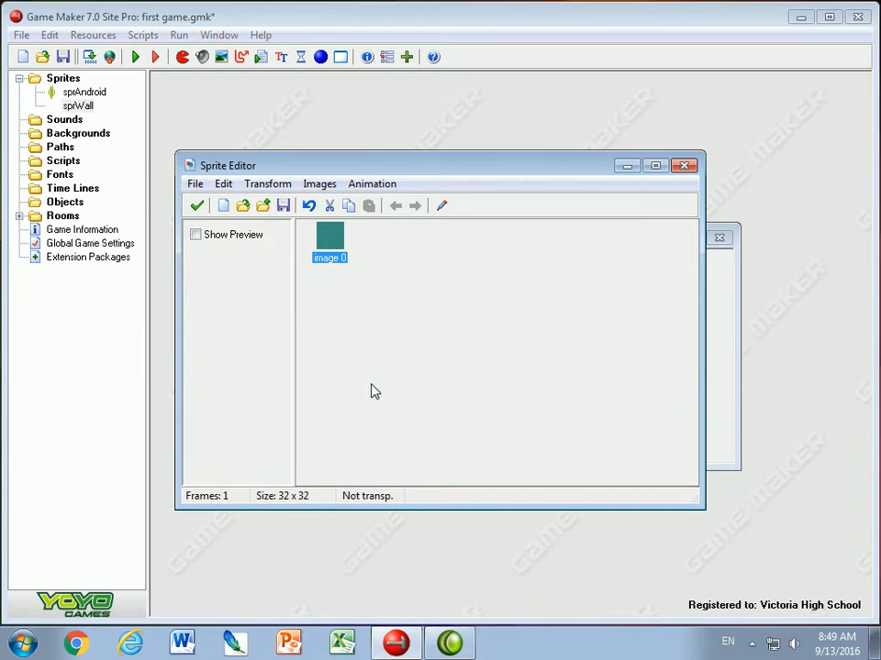
double_click(333, 245)
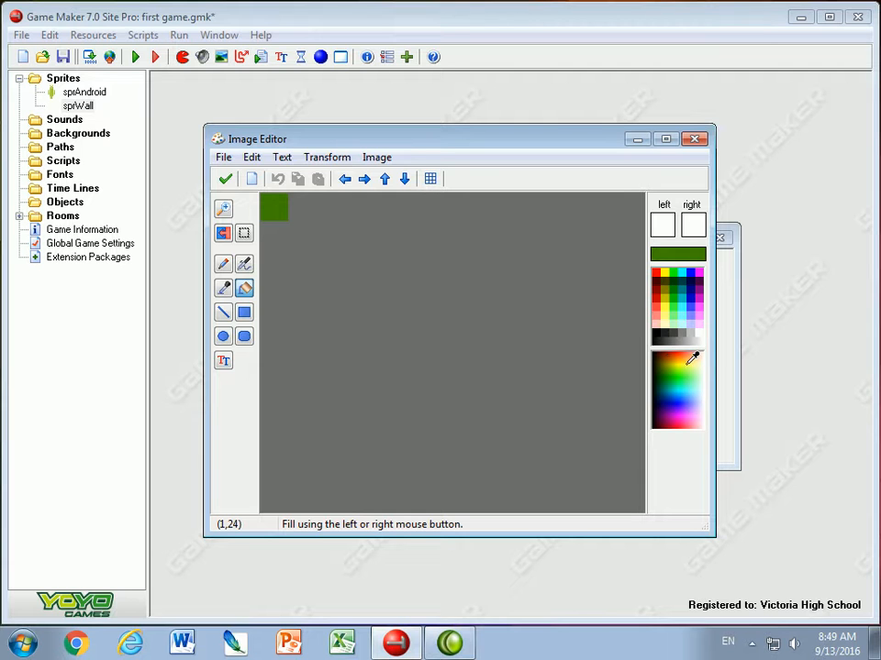
click(684, 324)
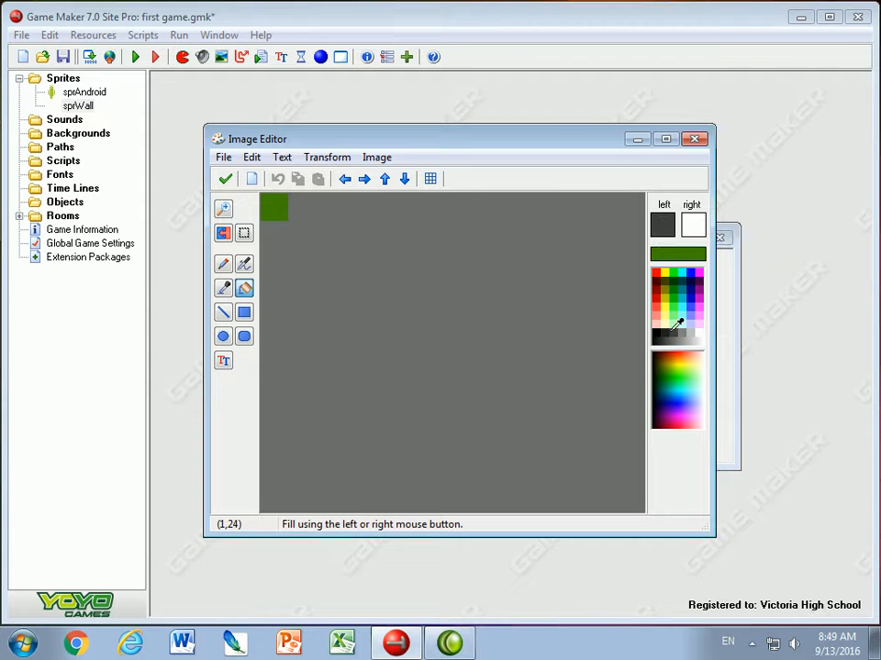
click(268, 203)
click(269, 204)
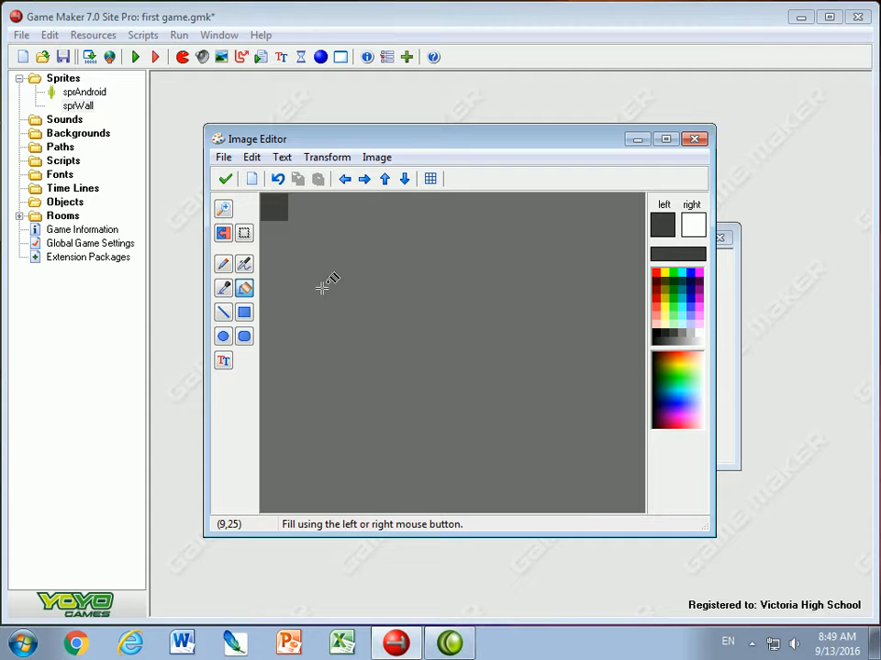
Accept the dark grey image for sprWall and close the sprite's editor and properties with the changes kept
click(225, 179)
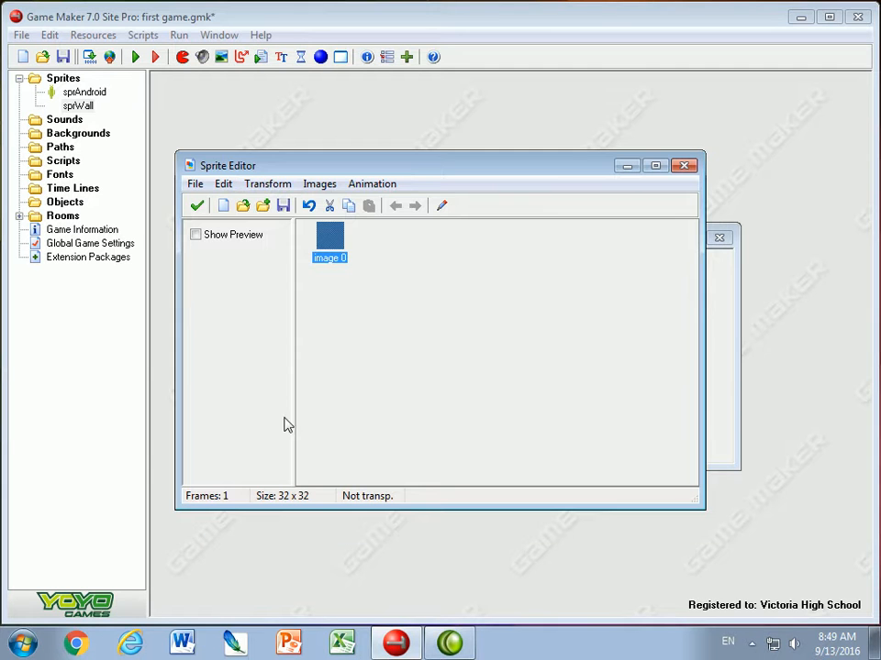
click(196, 205)
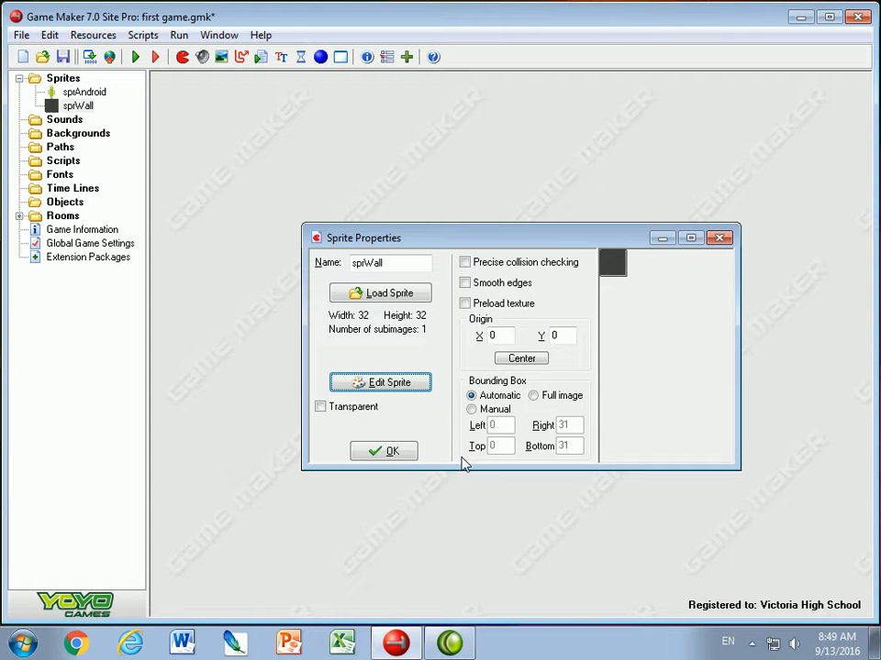
click(383, 450)
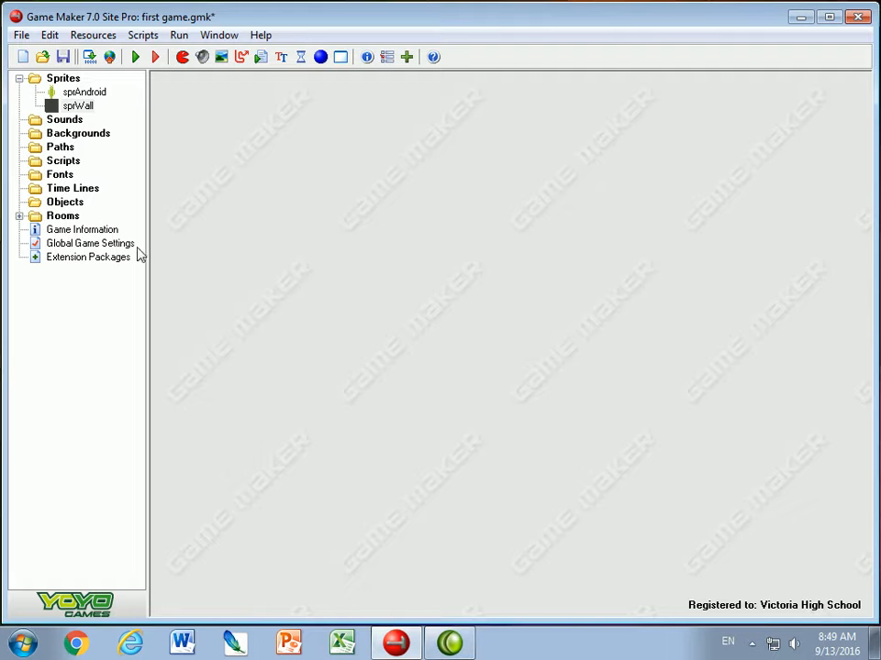
Create an object named objAndroid and assign the sprAndroid sprite to it
click(56, 205)
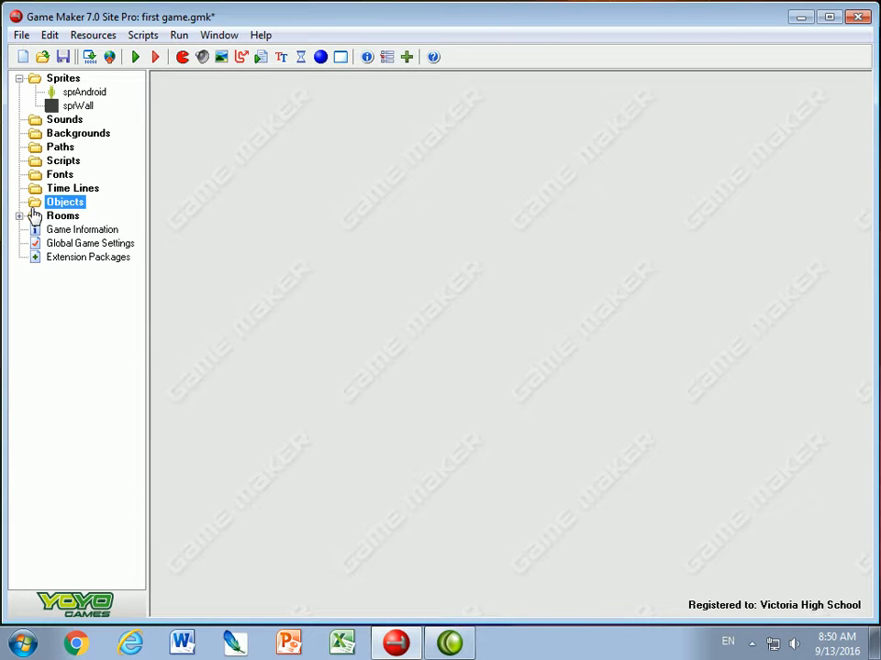
right_click(35, 206)
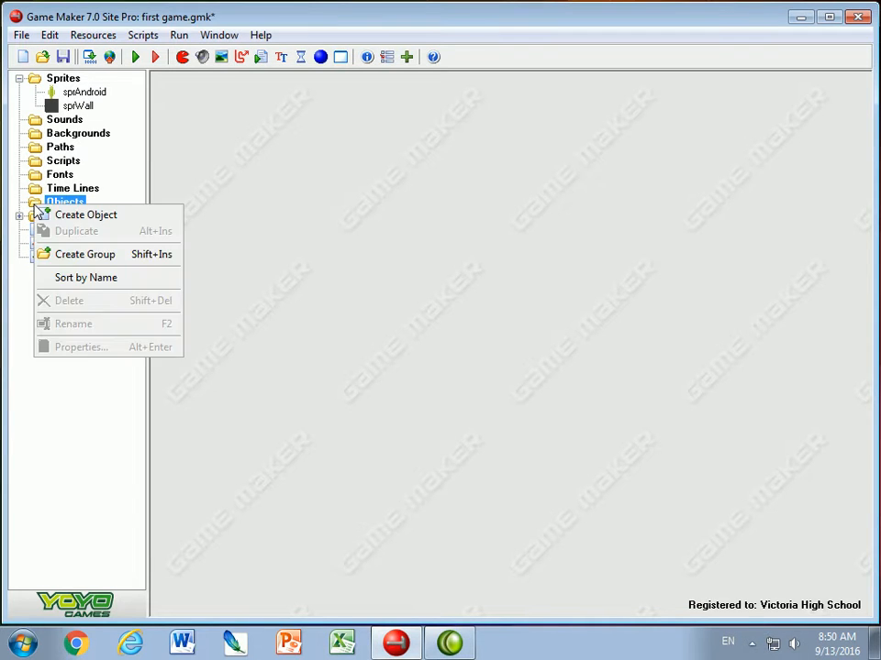
click(64, 217)
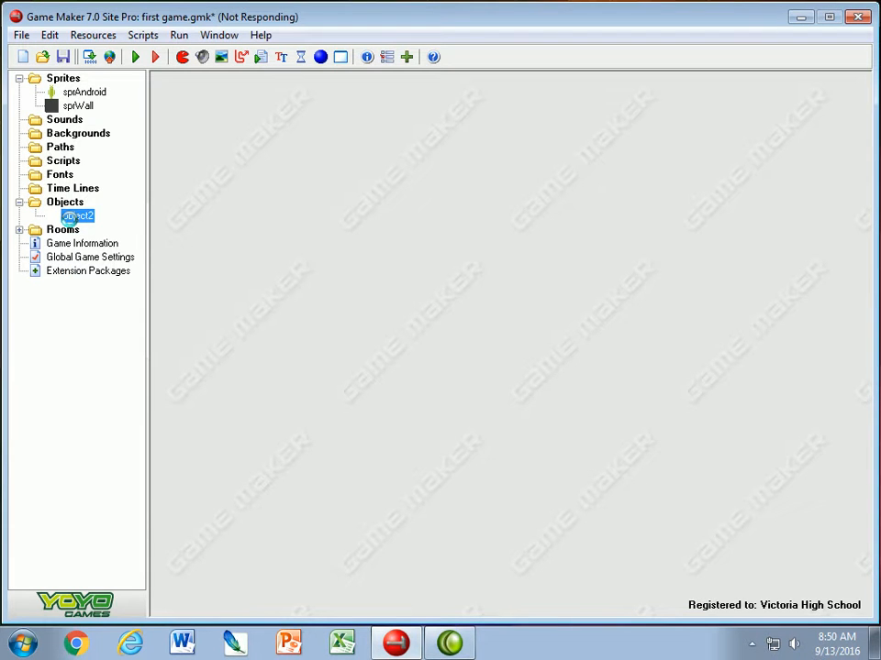
text(objAndroid)
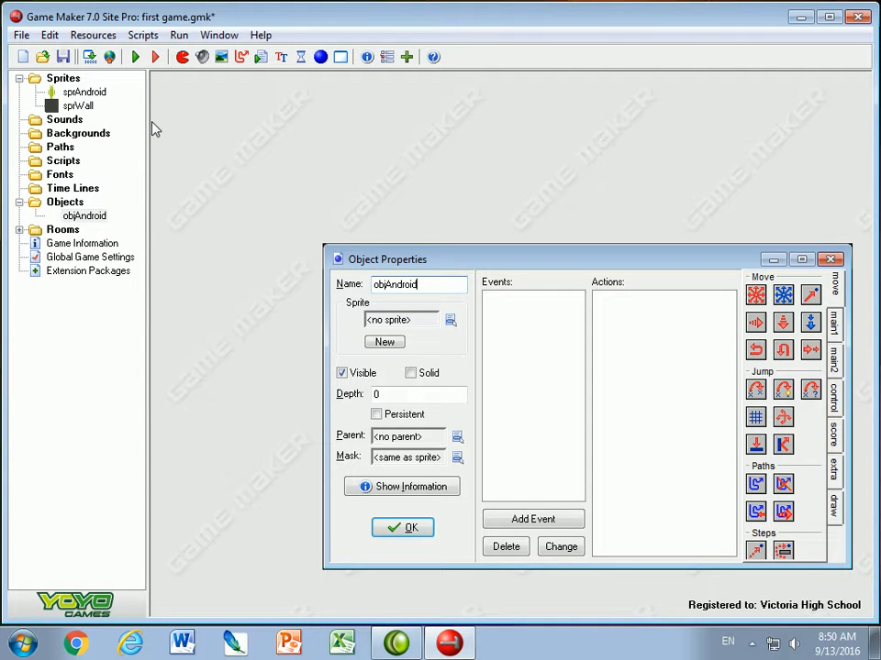
click(385, 288)
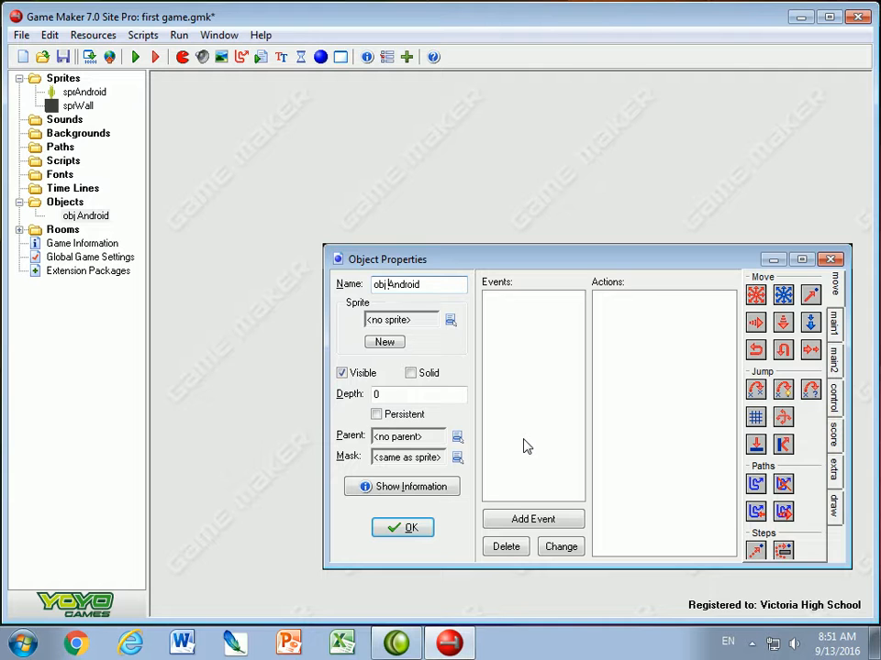
key(BackSpace)
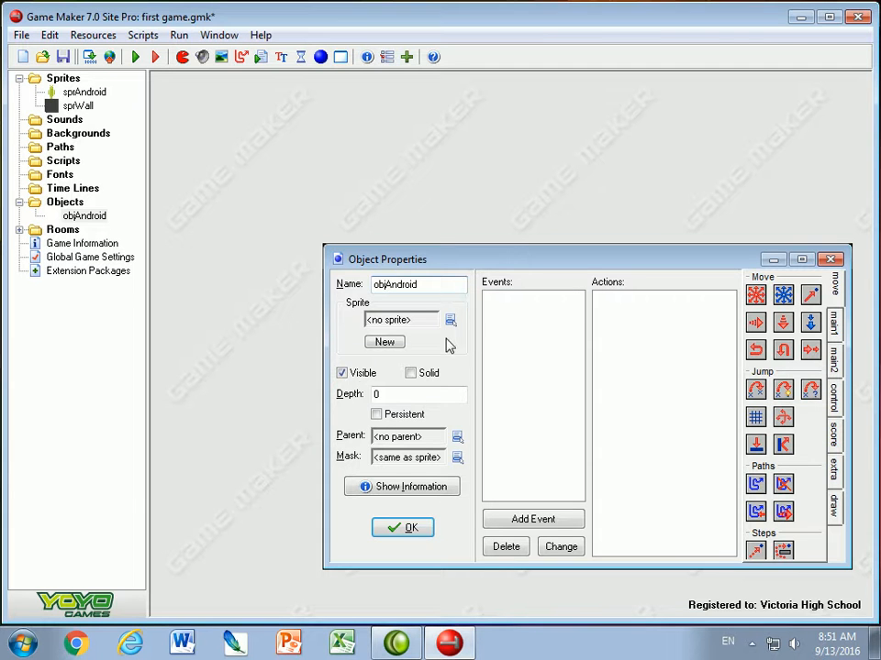
click(442, 288)
click(449, 320)
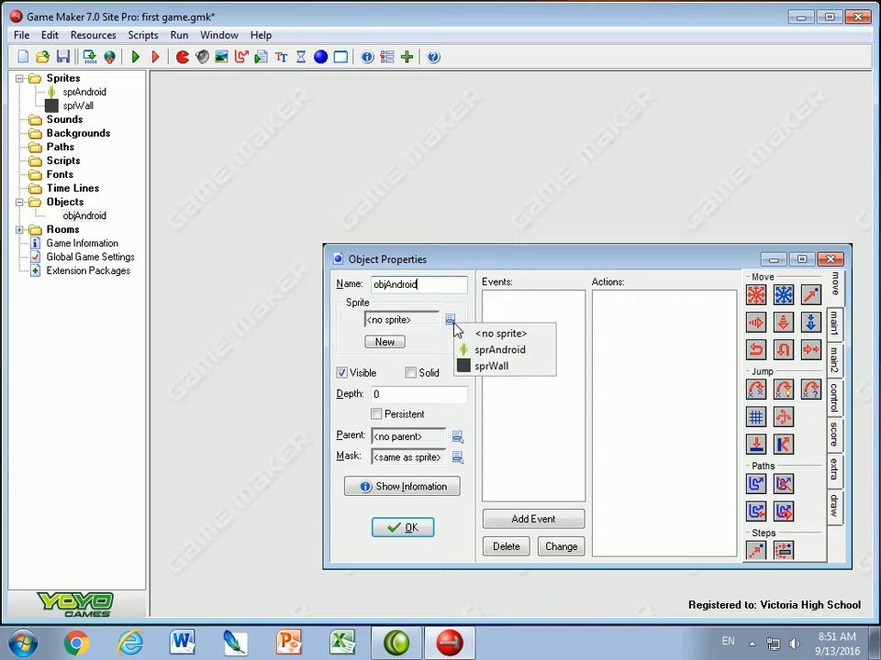
click(495, 350)
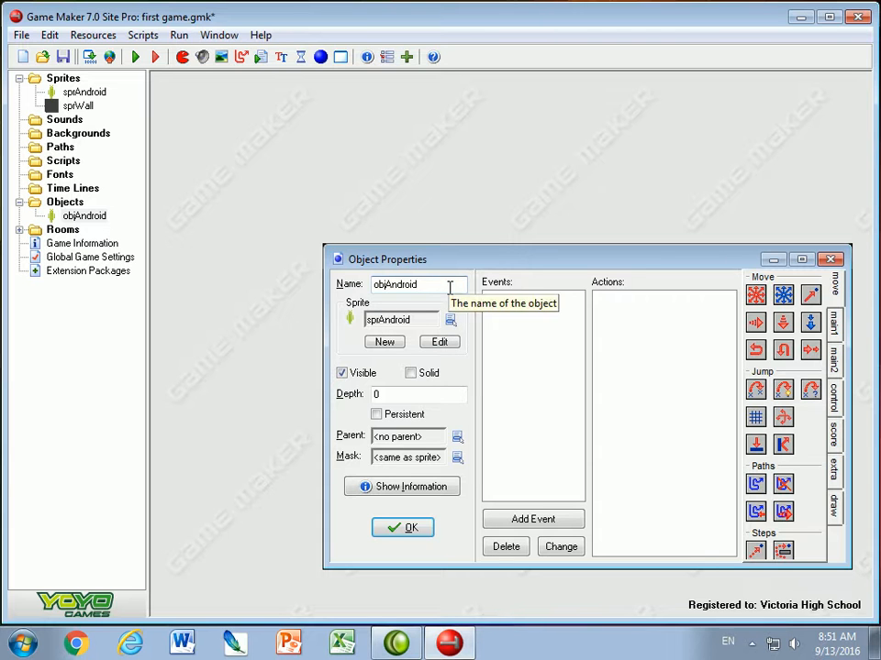
Create a solid object named objWall that uses the sprWall sprite and accept it
right_click(64, 203)
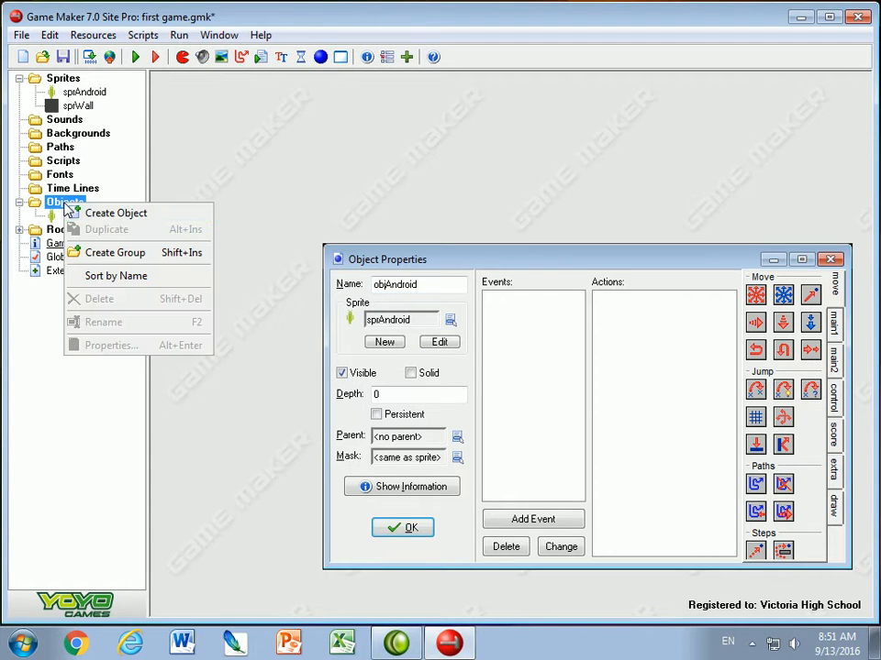
click(91, 214)
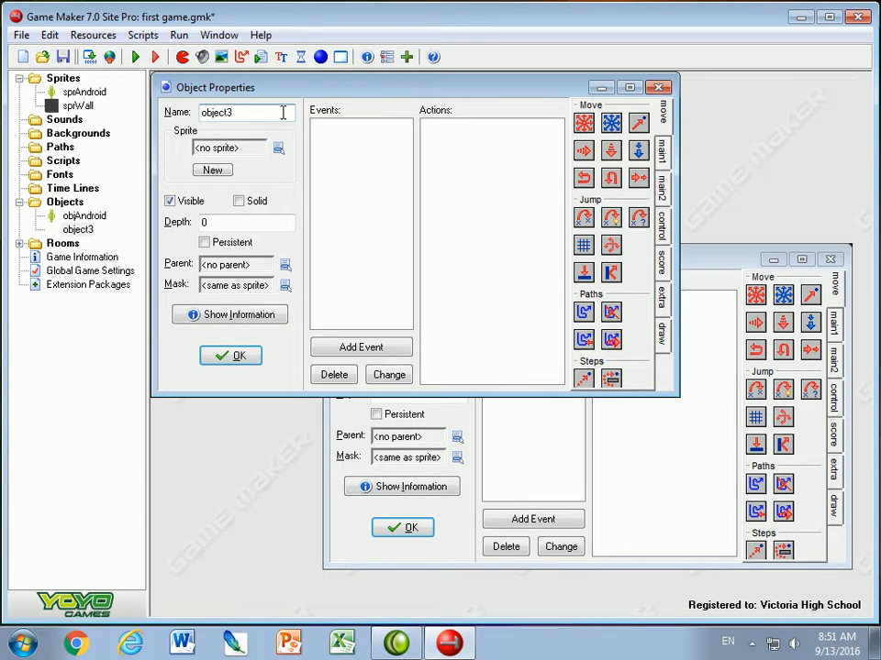
drag(267, 112, 218, 112)
text(Wall)
click(278, 148)
click(296, 193)
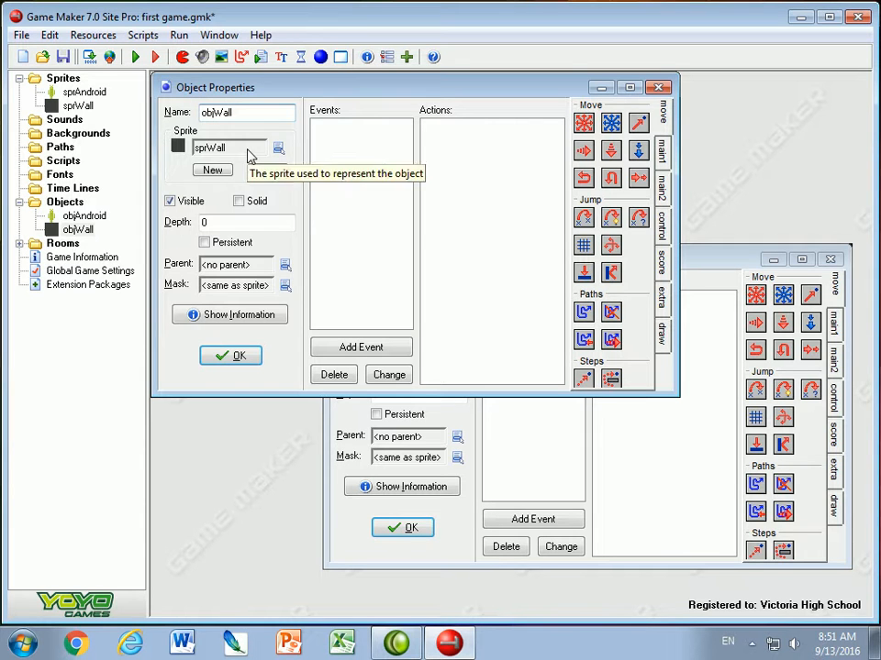
click(238, 201)
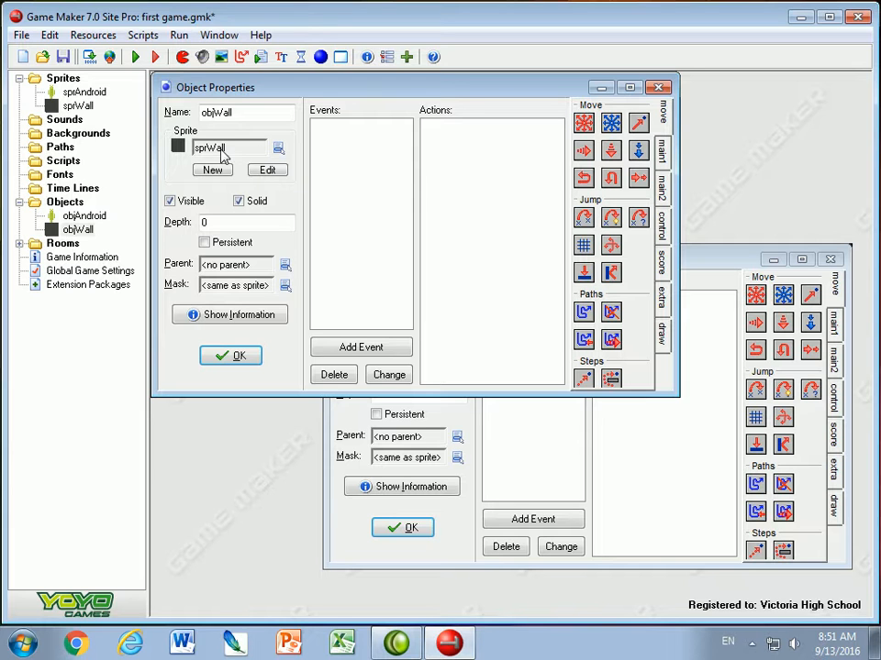
click(213, 357)
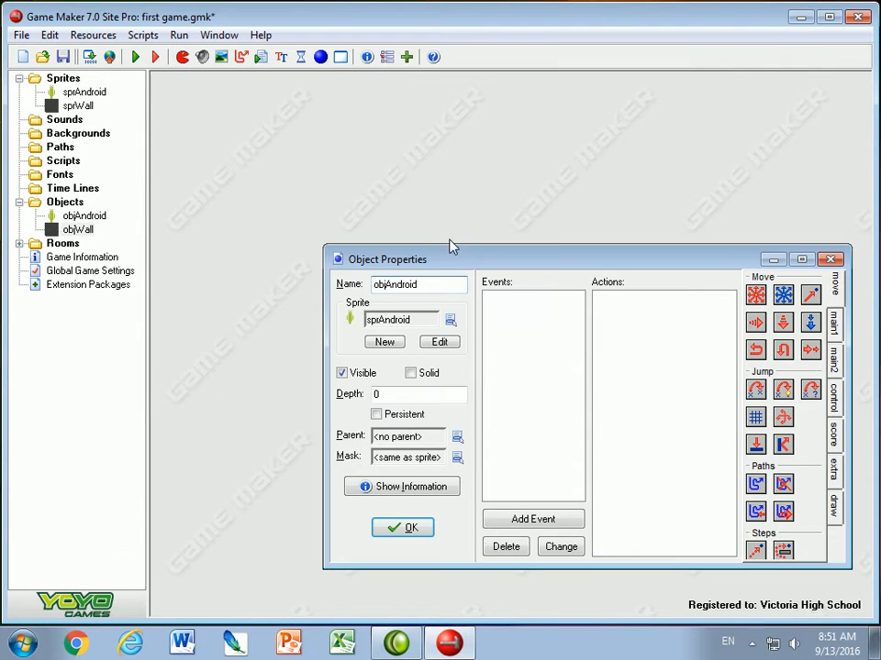
drag(458, 260, 327, 144)
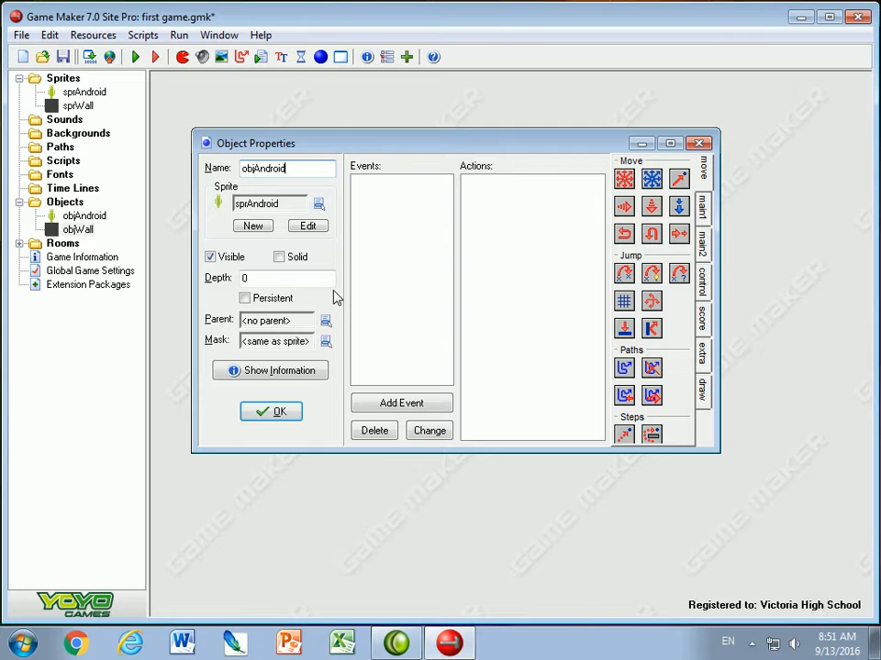
click(388, 404)
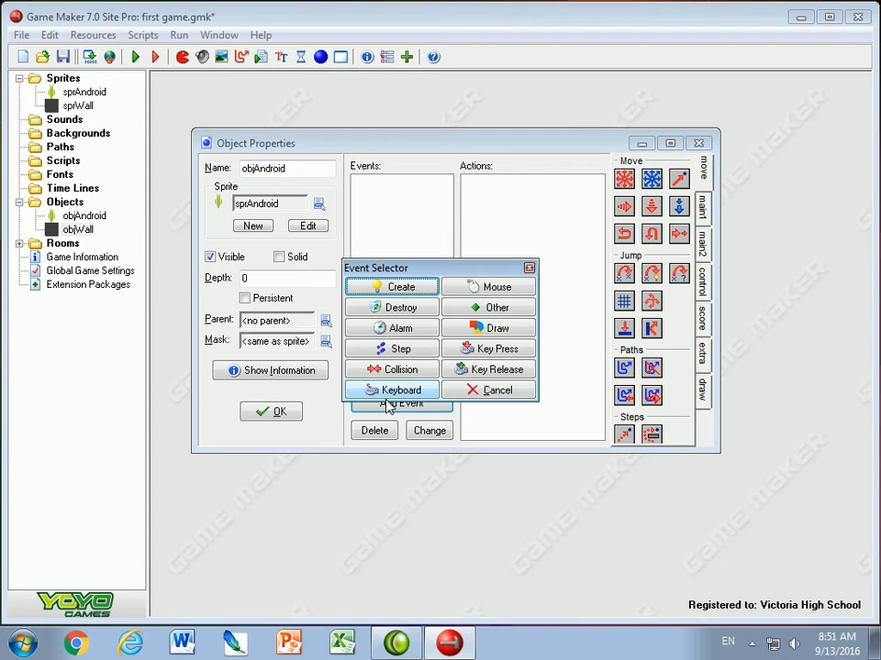
click(397, 371)
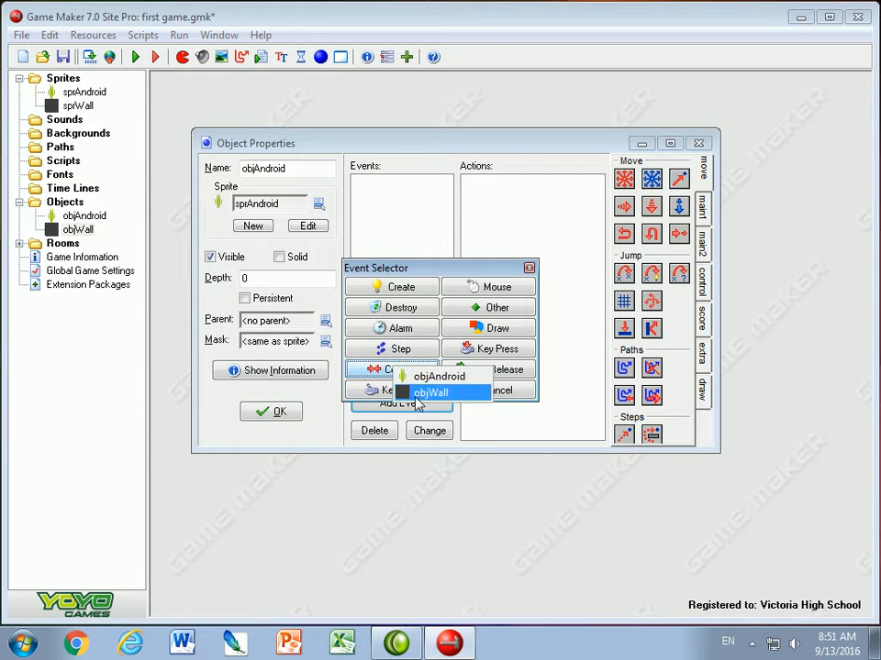
click(326, 425)
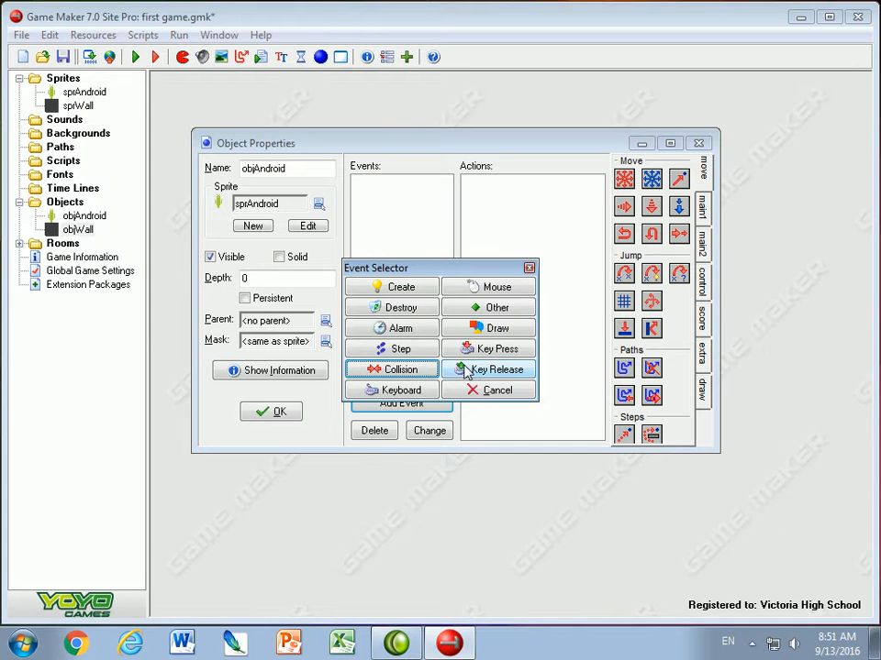
click(529, 269)
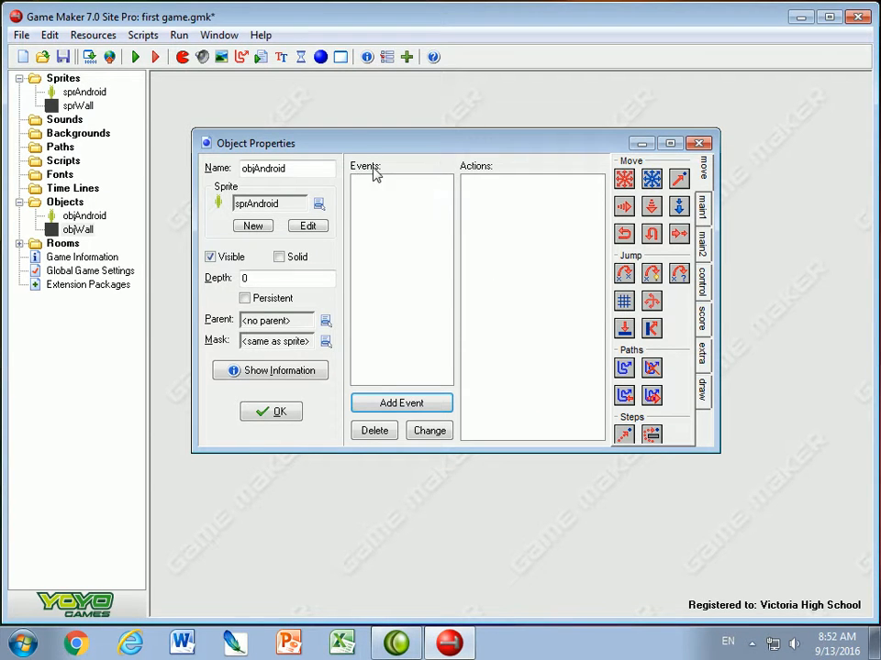
Add a collision event with objWall to objAndroid, containing a Bounce action for Self, not precisely, against solid objects
click(399, 409)
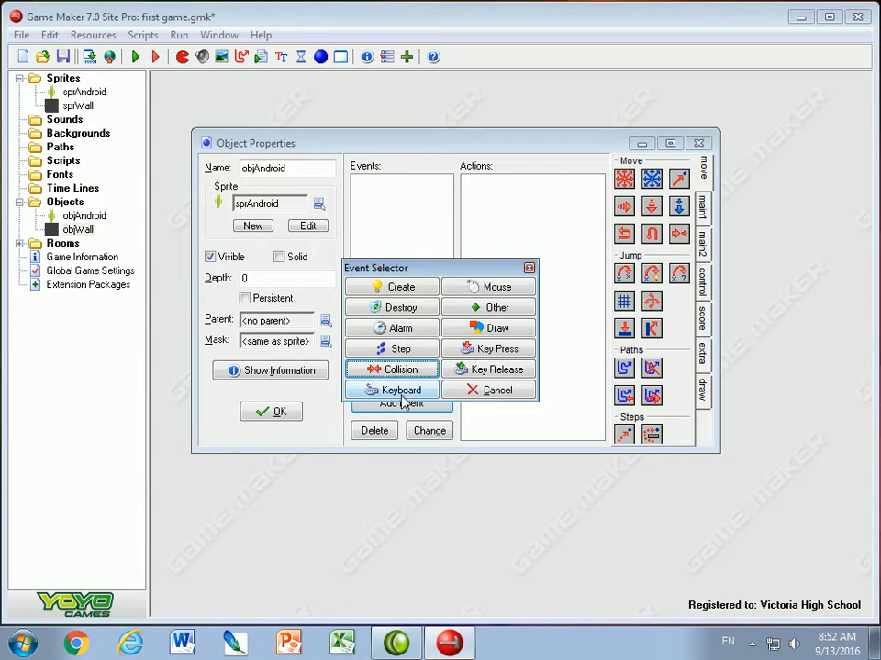
click(380, 375)
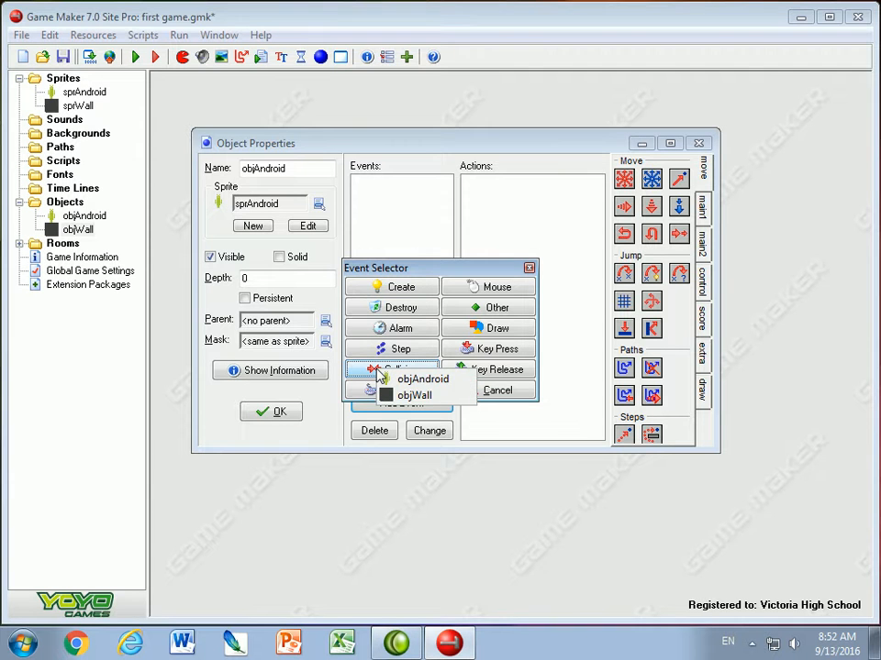
click(404, 395)
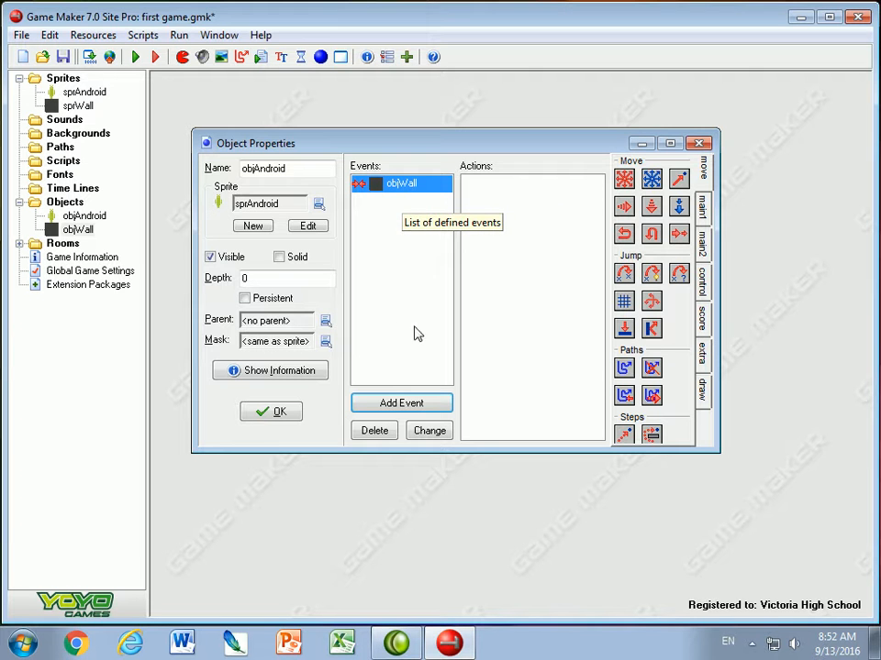
drag(652, 330, 537, 277)
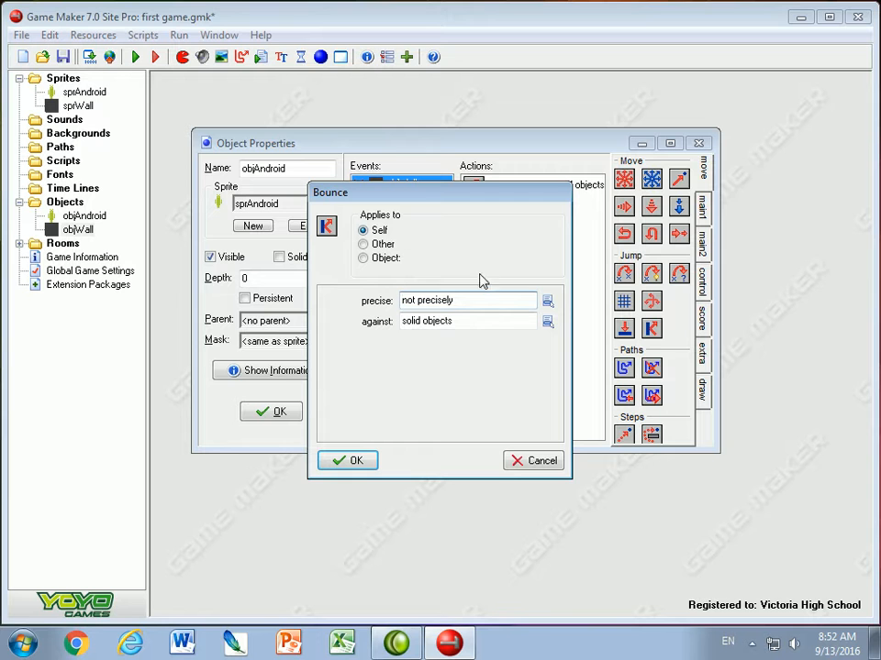
click(339, 461)
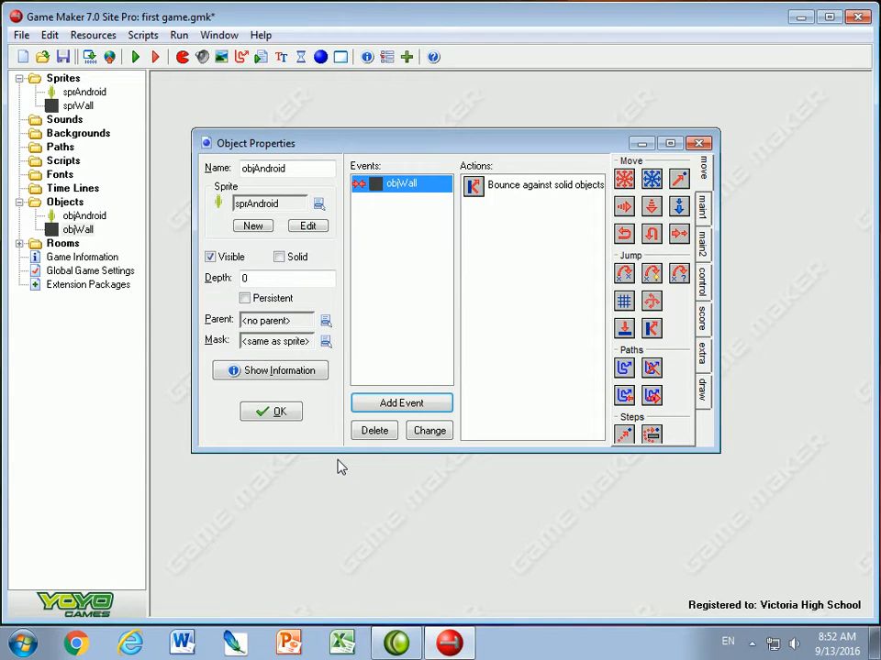
Add a Create event to objAndroid and place a Move Fixed action in it
click(387, 406)
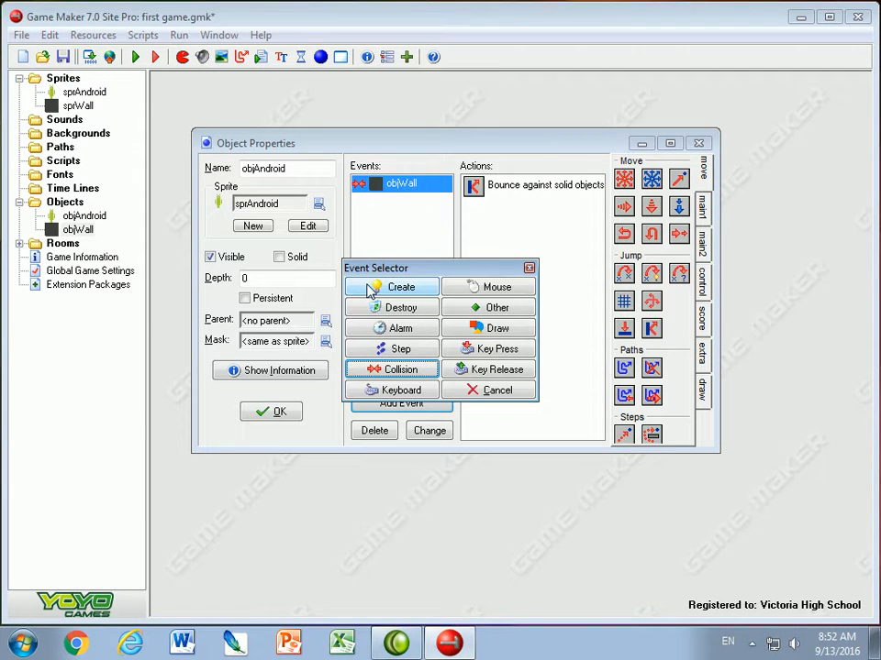
click(394, 289)
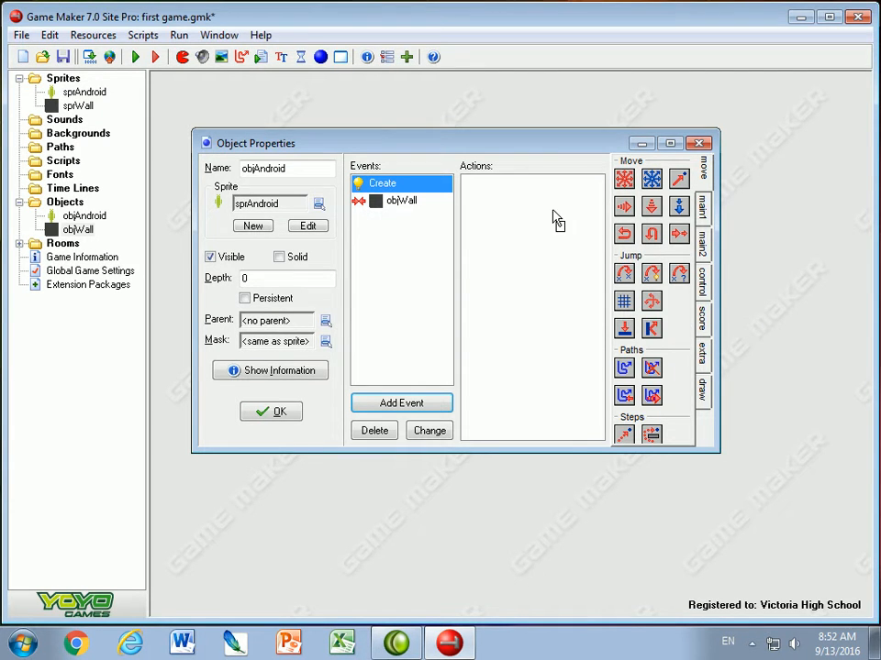
drag(581, 209, 581, 211)
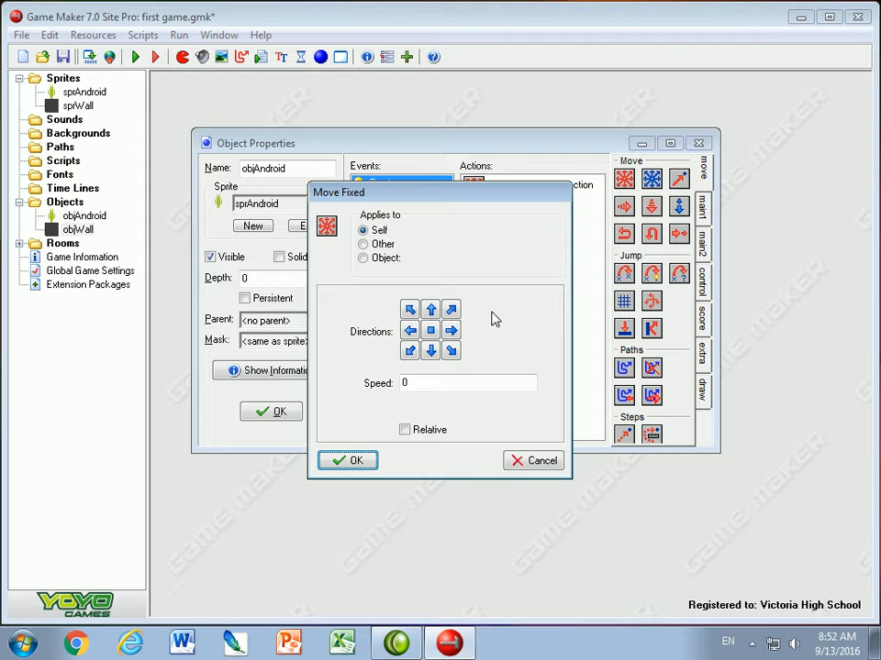
Set the Move Fixed action to all eight outer directions with speed 4 and accept it
click(431, 309)
click(432, 351)
click(410, 330)
click(451, 331)
click(450, 350)
click(451, 309)
click(409, 309)
click(412, 349)
double_click(413, 382)
text(4)
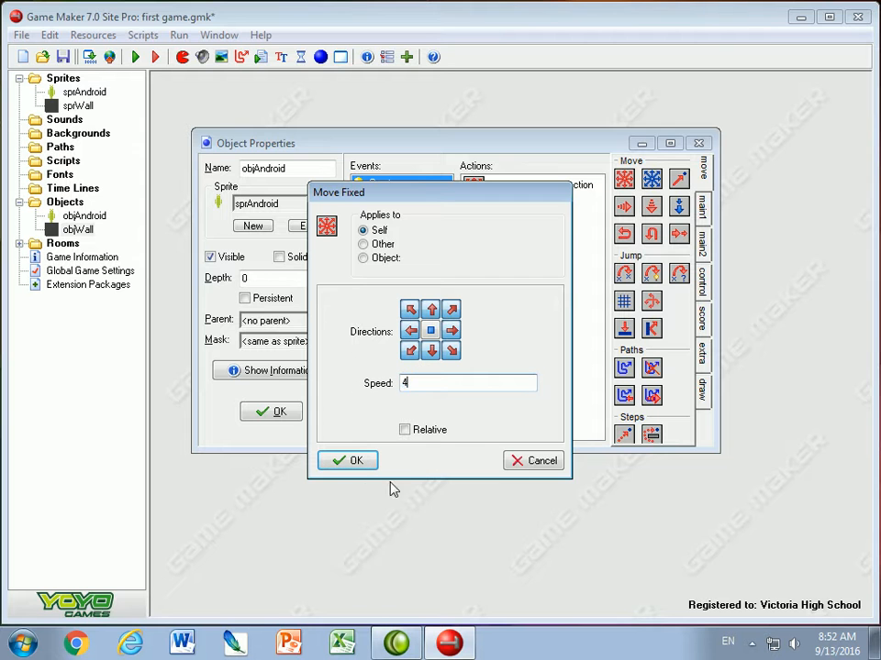
click(354, 461)
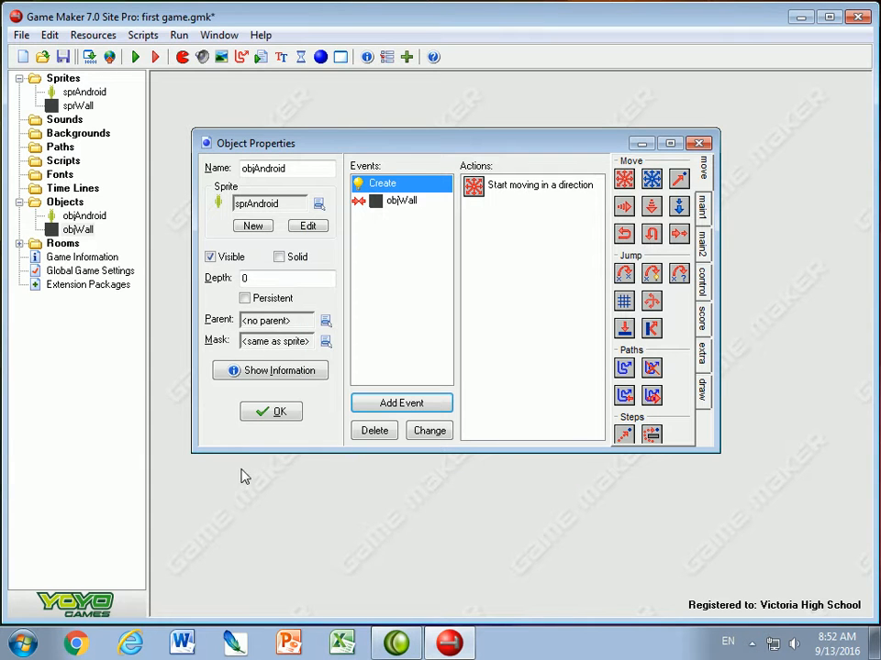
Create a new room in the Rooms folder
click(50, 245)
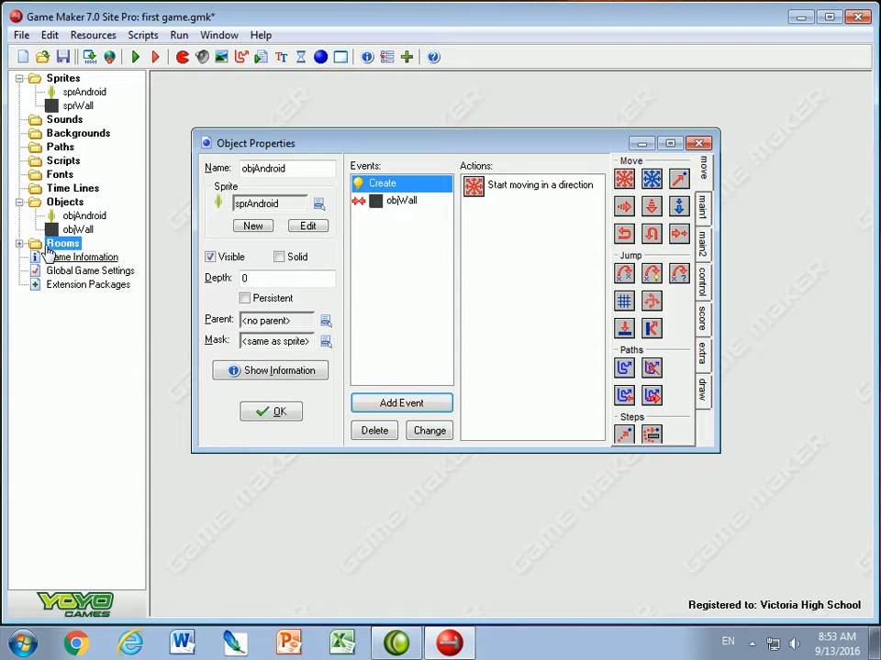
right_click(55, 247)
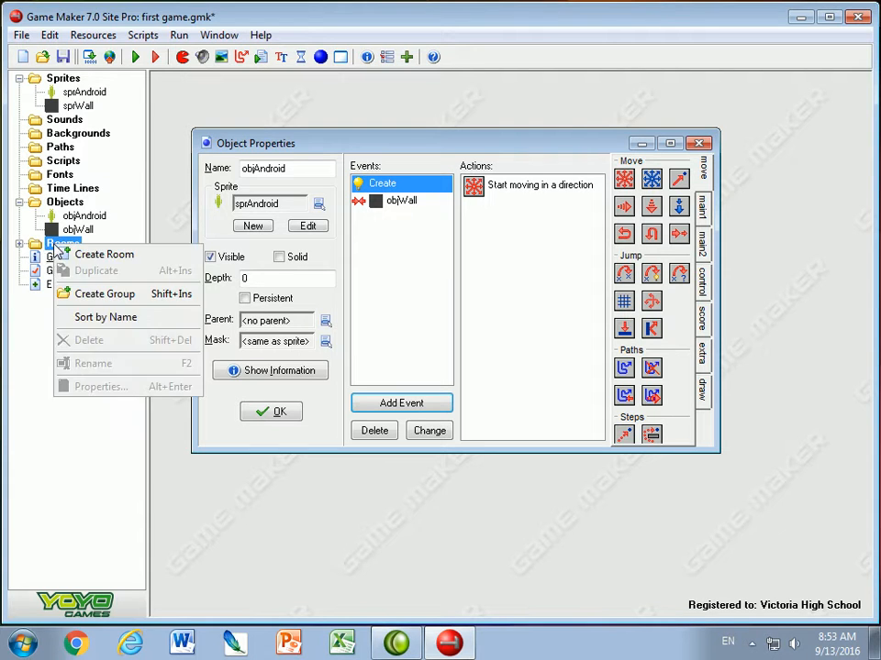
click(71, 254)
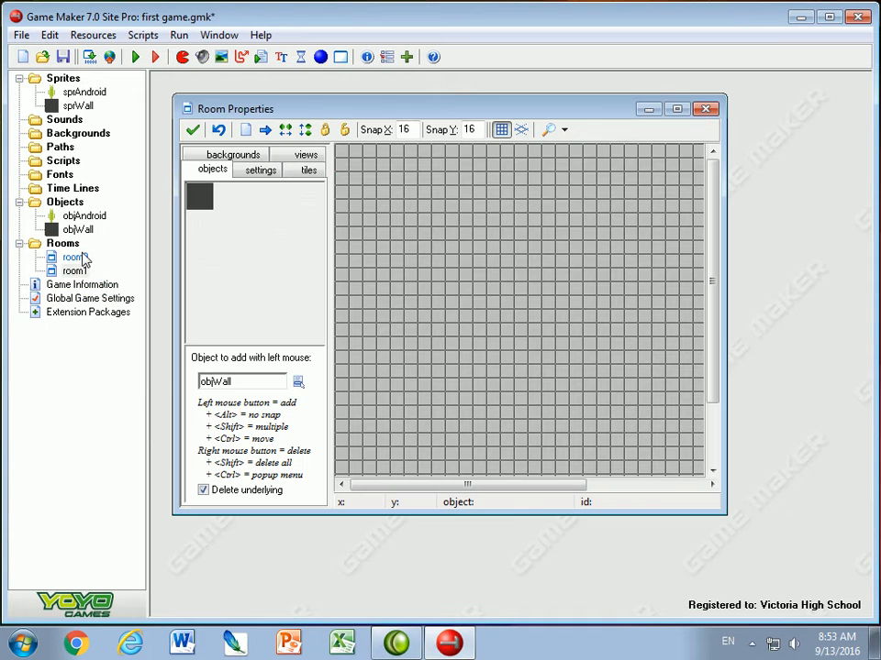
Delete room1 from the Rooms folder permanently
click(66, 256)
click(68, 271)
right_click(65, 270)
click(99, 365)
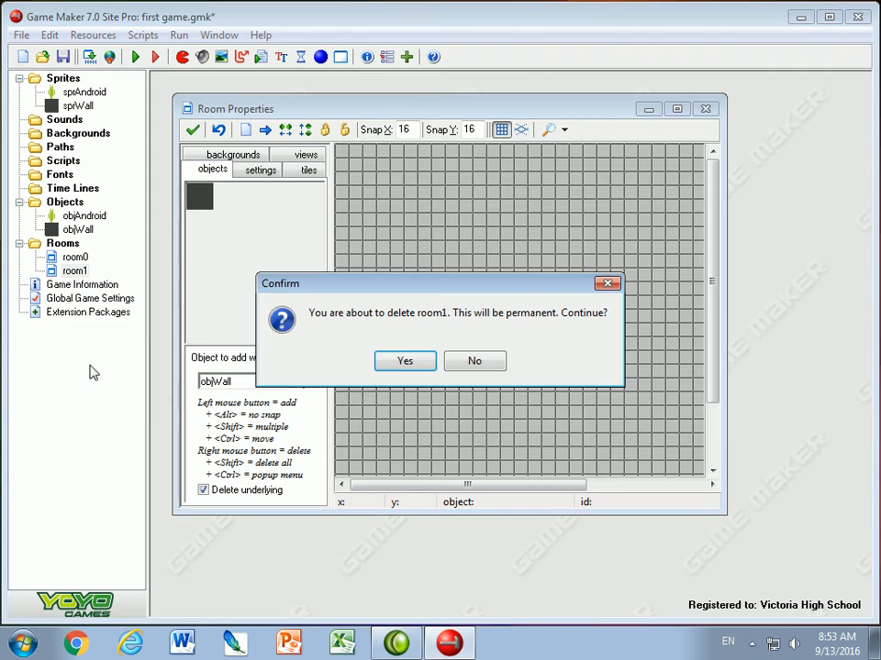
click(401, 361)
Open room0 and choose objWall as the object to place
click(73, 258)
double_click(73, 258)
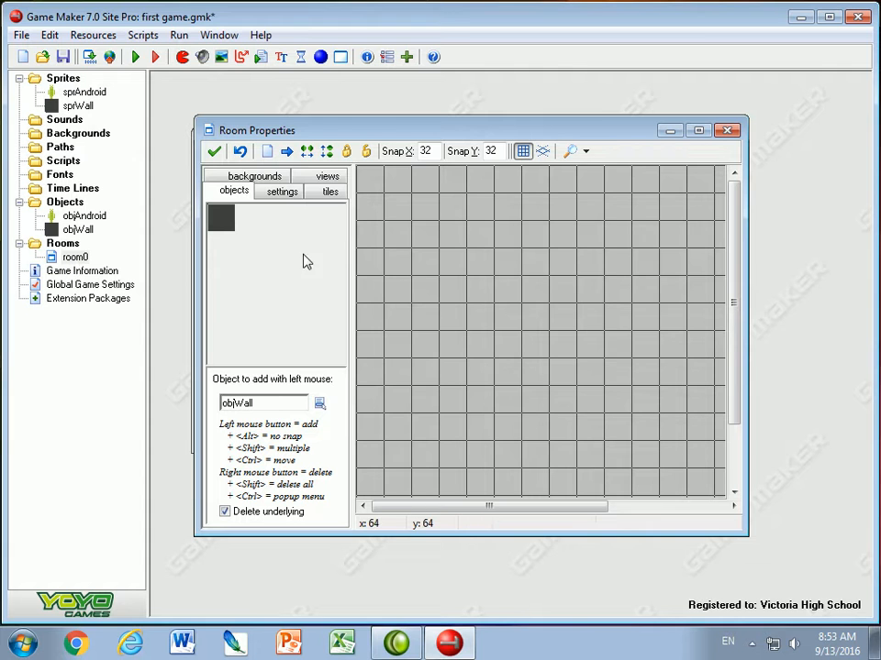
drag(431, 151, 407, 148)
drag(501, 151, 445, 163)
click(225, 197)
click(319, 404)
click(340, 430)
Place single objWall blocks from the room's upper-left corner, three across the top row and nine down the left column
click(369, 207)
click(396, 179)
click(425, 179)
click(372, 188)
click(365, 240)
click(364, 267)
click(365, 294)
click(367, 331)
click(368, 353)
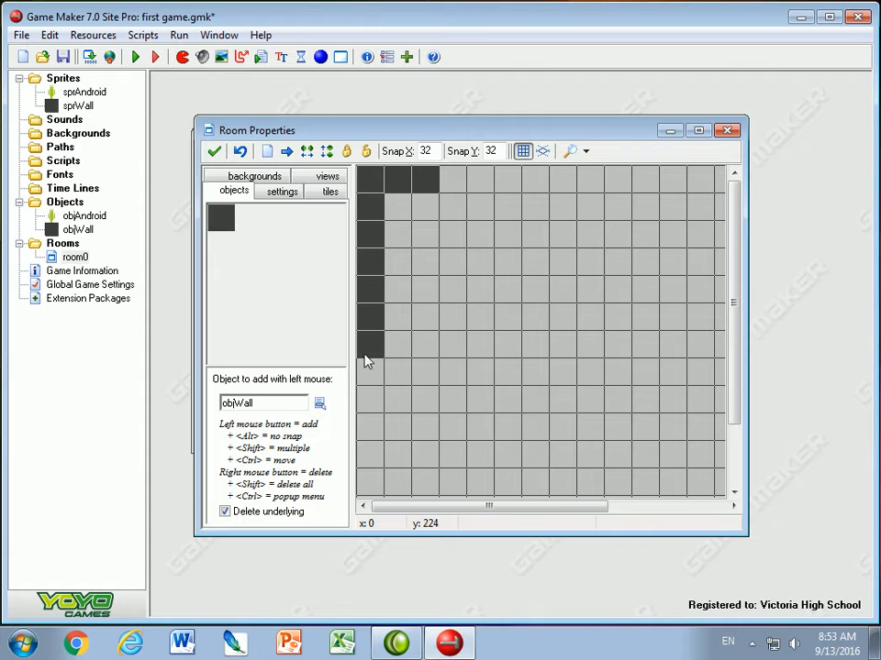
click(368, 379)
click(368, 404)
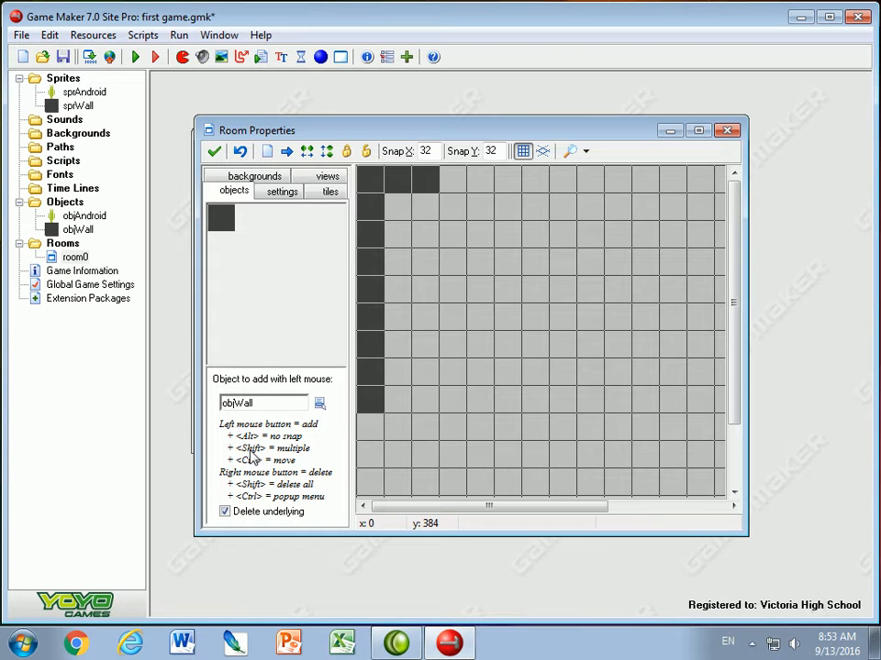
Extend the objWall blocks along the room's top row and left column, and fill the bottom row
shift+drag(443, 188, 713, 181)
shift+drag(365, 413, 383, 500)
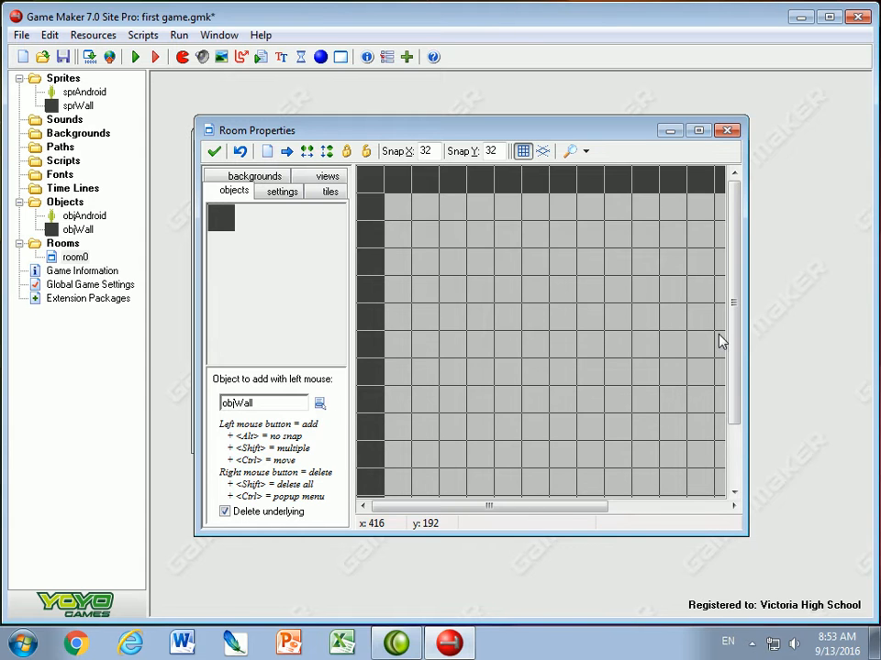
drag(731, 368, 731, 485)
mouse_move(384, 484)
shift+mouse_down()
mouse_move(377, 476)
mouse_move(707, 496)
shift+mouse_up()
Complete the objWall border along the room's right side and delete the stray block inside the room
drag(576, 505, 698, 507)
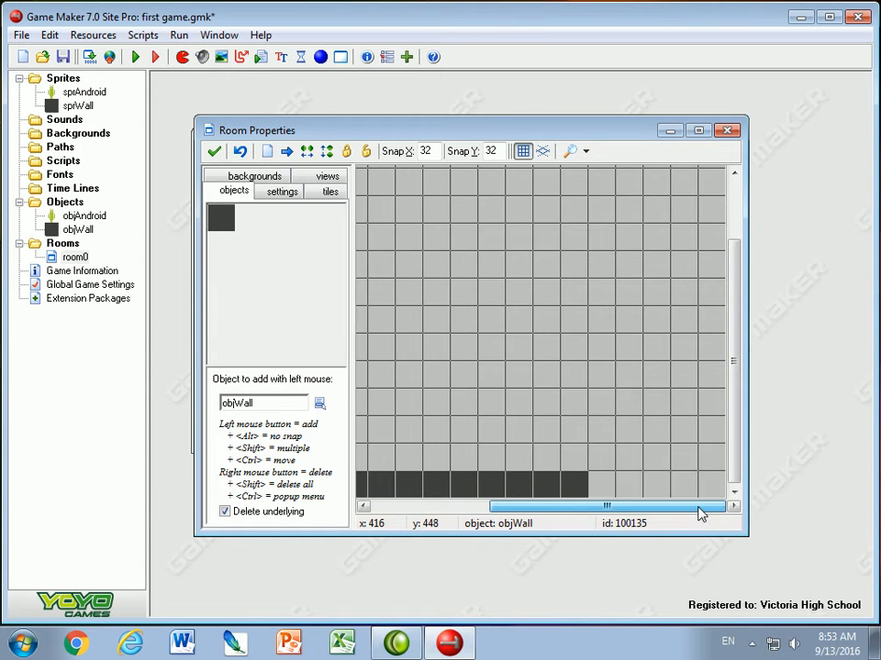
mouse_move(588, 486)
shift+mouse_down()
mouse_move(705, 490)
mouse_move(716, 443)
mouse_move(719, 249)
mouse_move(728, 229)
mouse_move(717, 174)
mouse_move(616, 189)
mouse_move(564, 215)
shift+mouse_up()
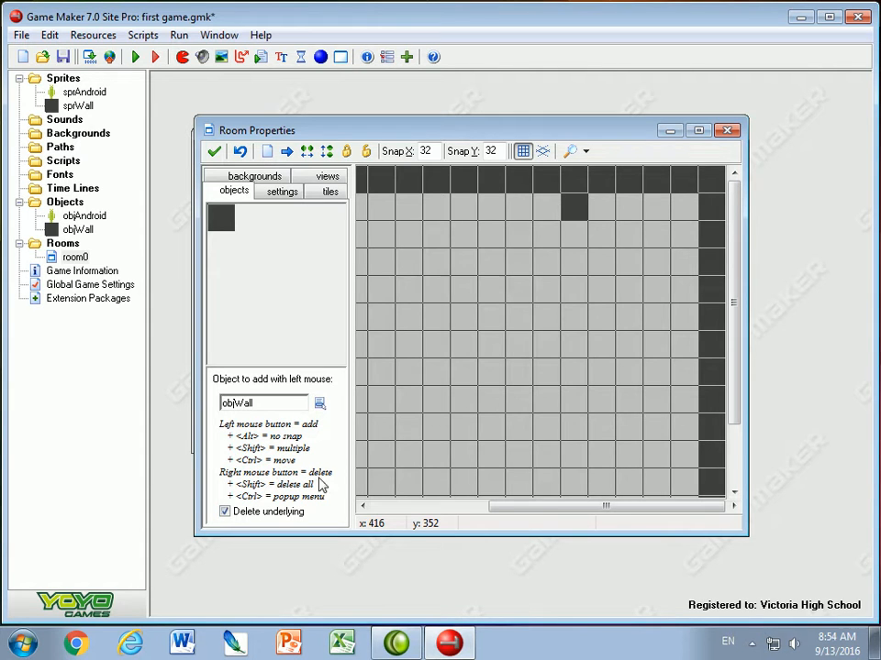
right_click(576, 210)
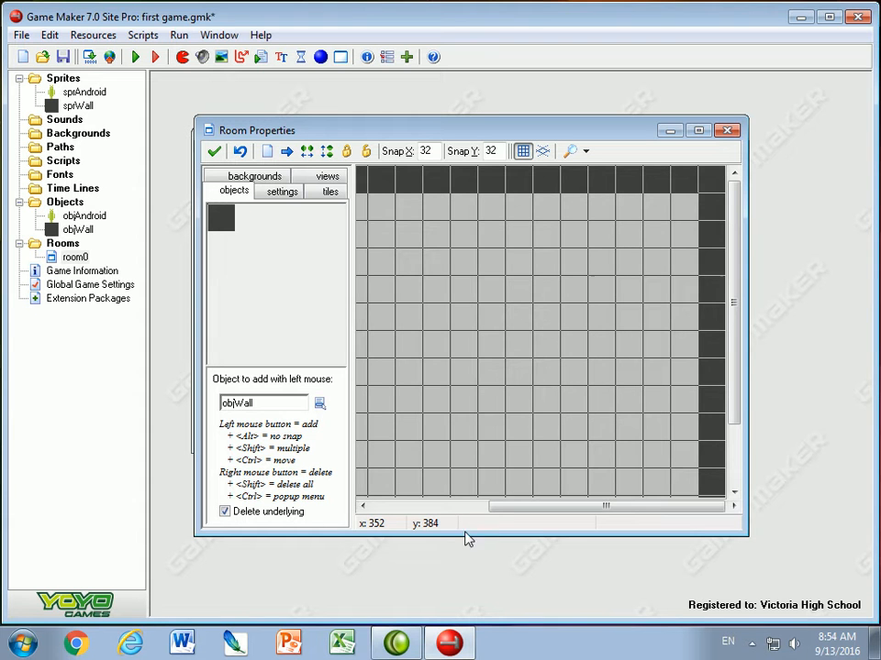
Enlarge and reposition the Room Properties window so more of the room fits in it
drag(509, 516, 367, 529)
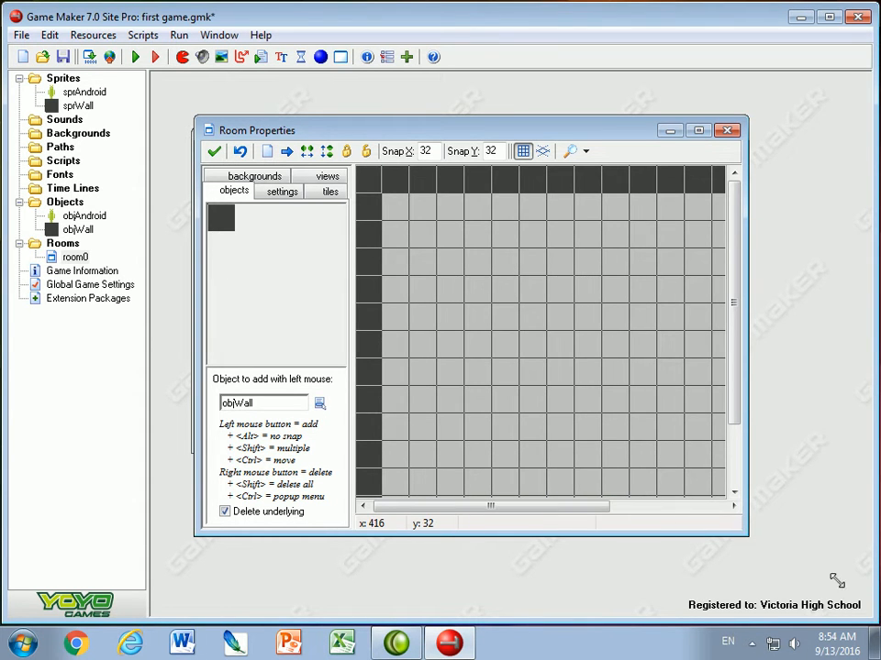
drag(749, 537, 869, 615)
drag(373, 138, 357, 110)
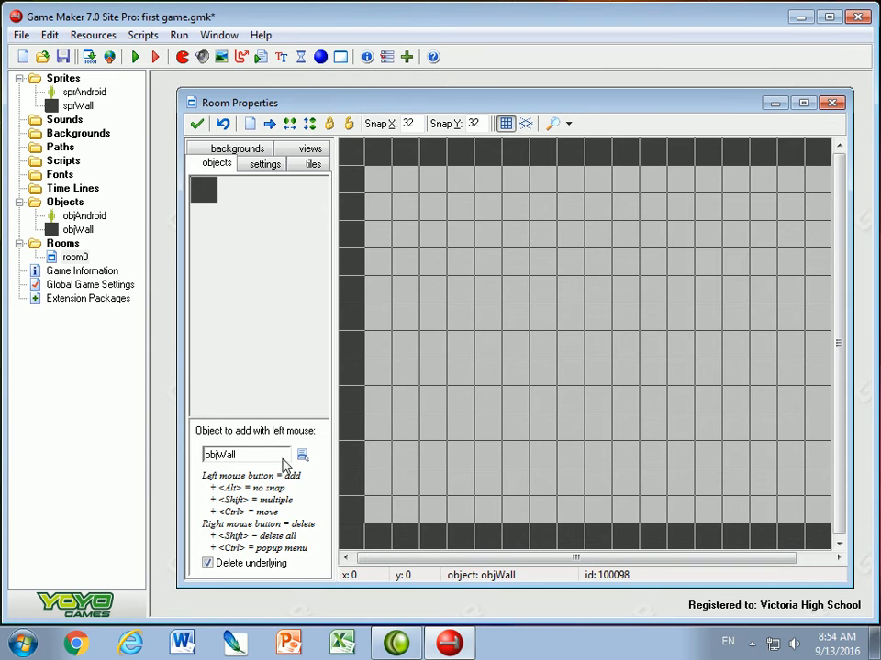
Place one objAndroid inside the walls and accept room0, removing the instances outside the room
click(302, 456)
click(346, 463)
click(567, 381)
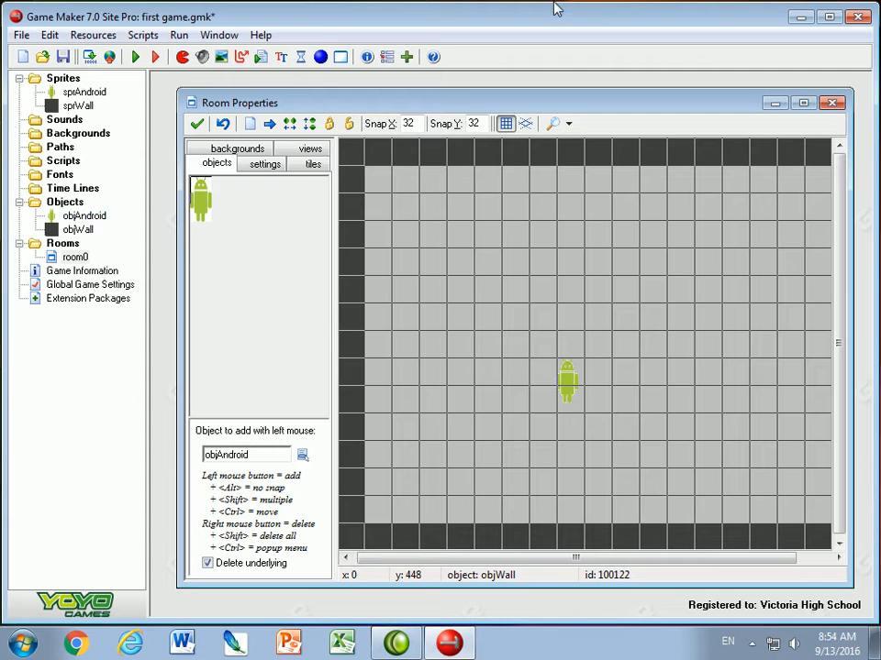
click(196, 124)
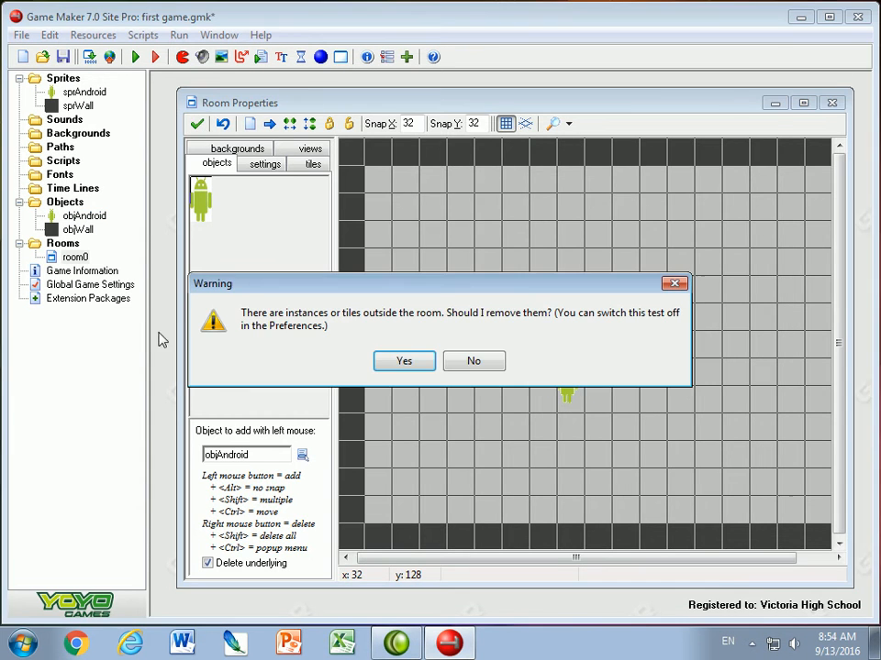
click(400, 362)
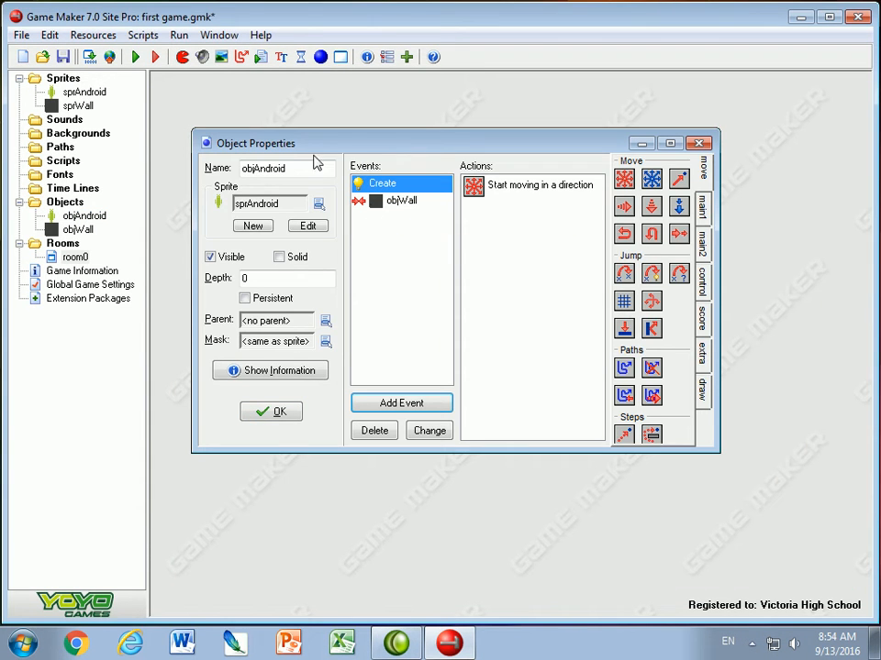
Check the bounce action in objAndroid's objWall collision event, then test-run the game and close it
click(399, 209)
click(509, 186)
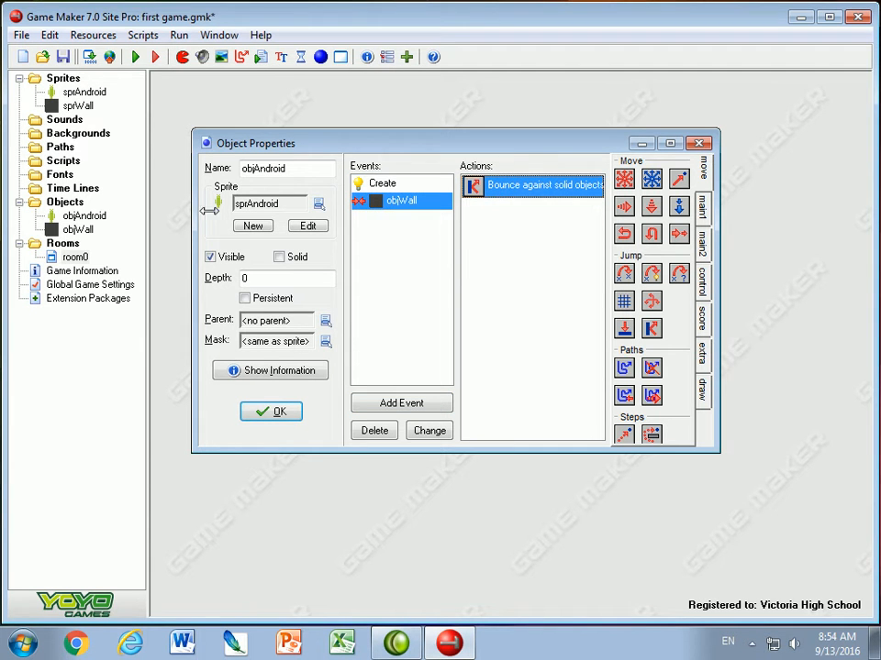
click(135, 57)
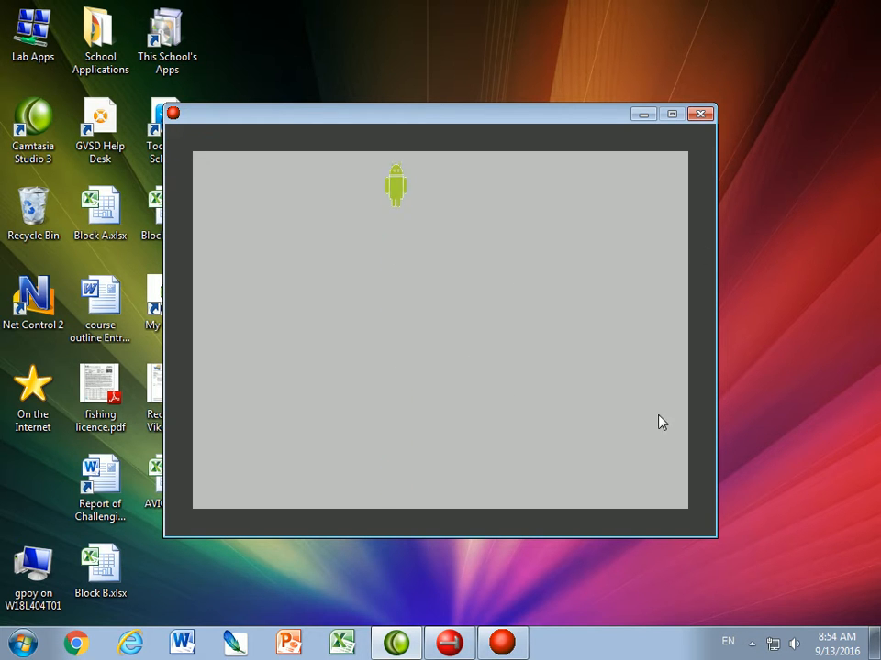
click(700, 114)
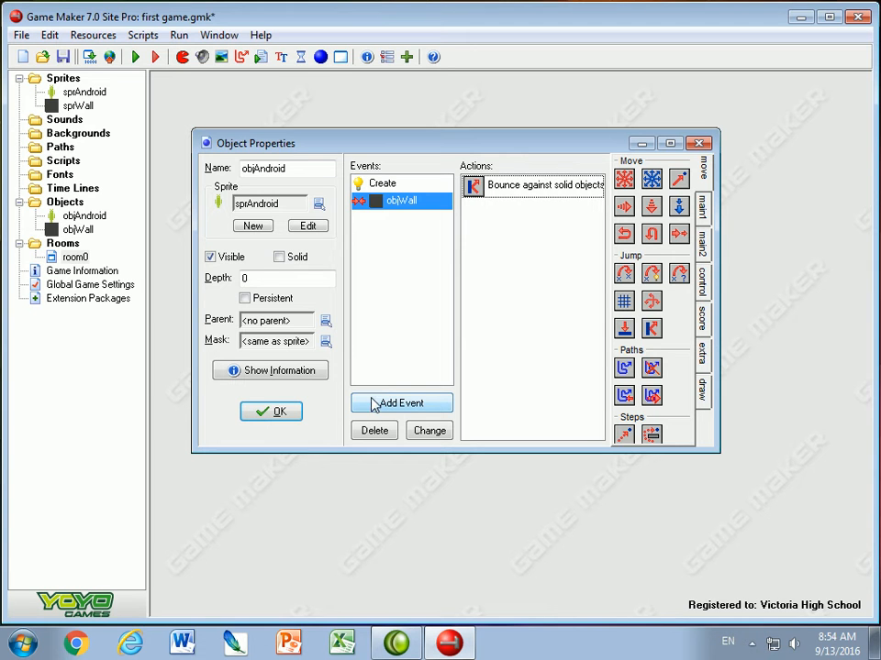
Add a Left button mouse event to objAndroid and place a Move Fixed action in it
click(406, 404)
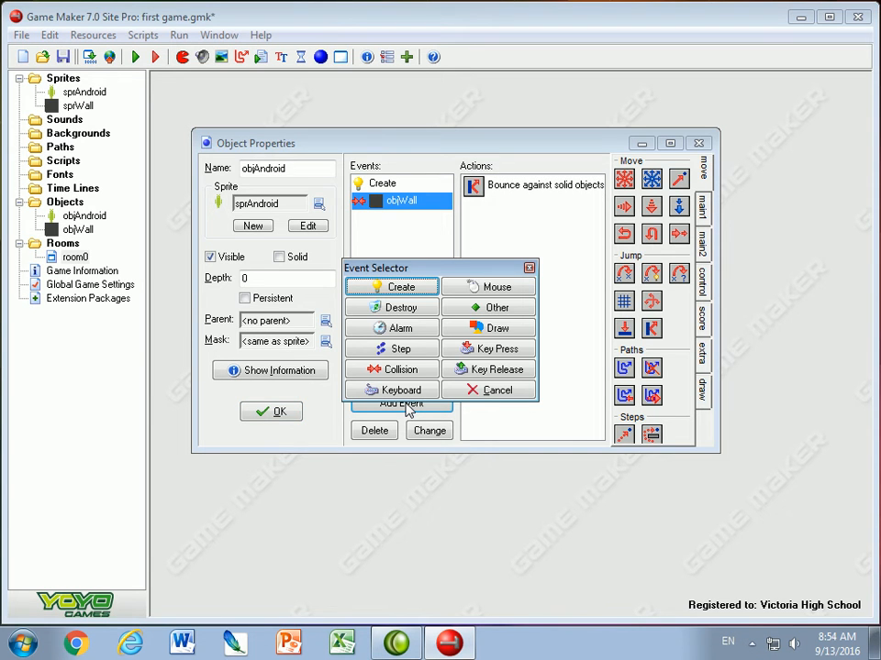
click(485, 288)
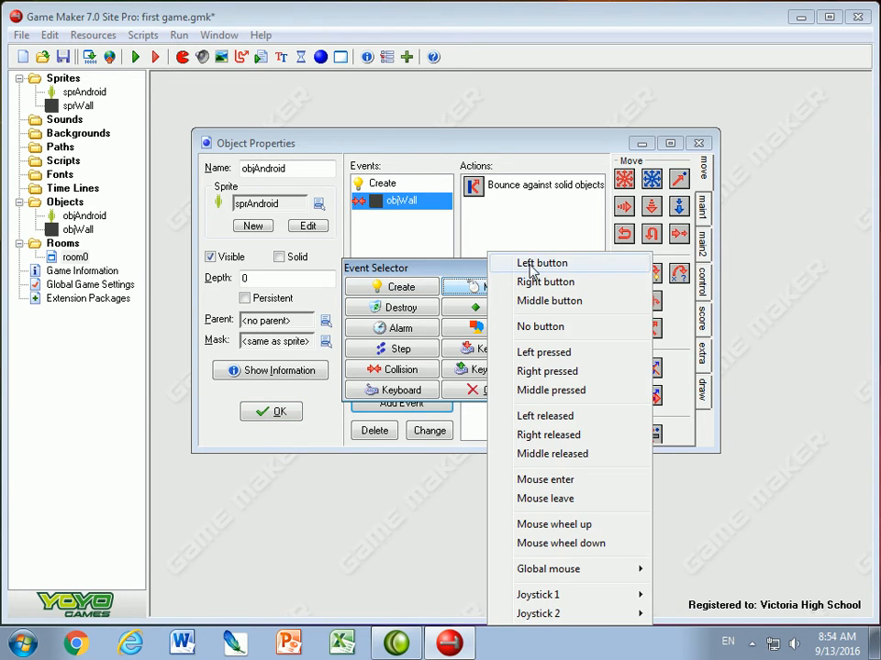
click(532, 266)
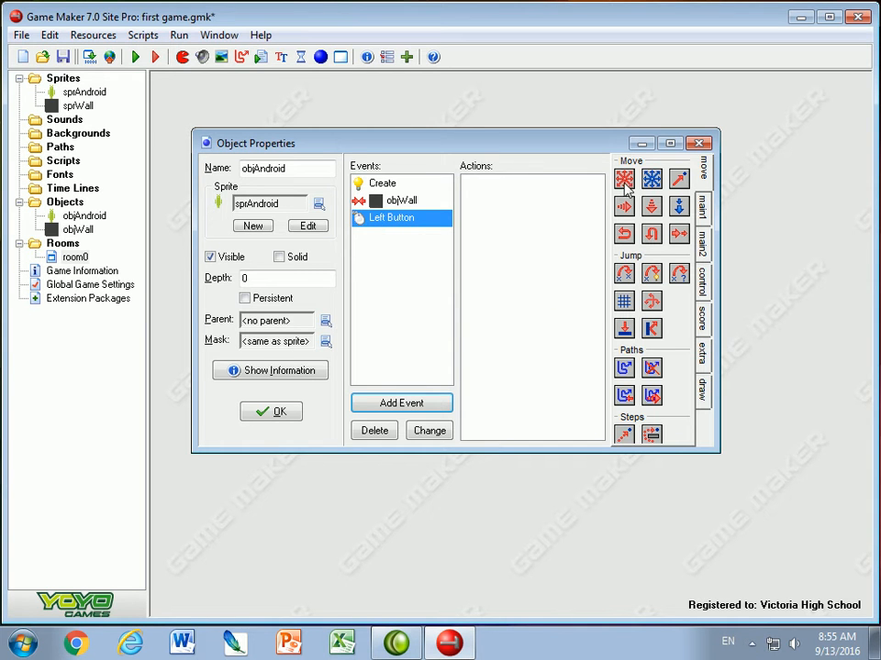
drag(627, 181, 541, 212)
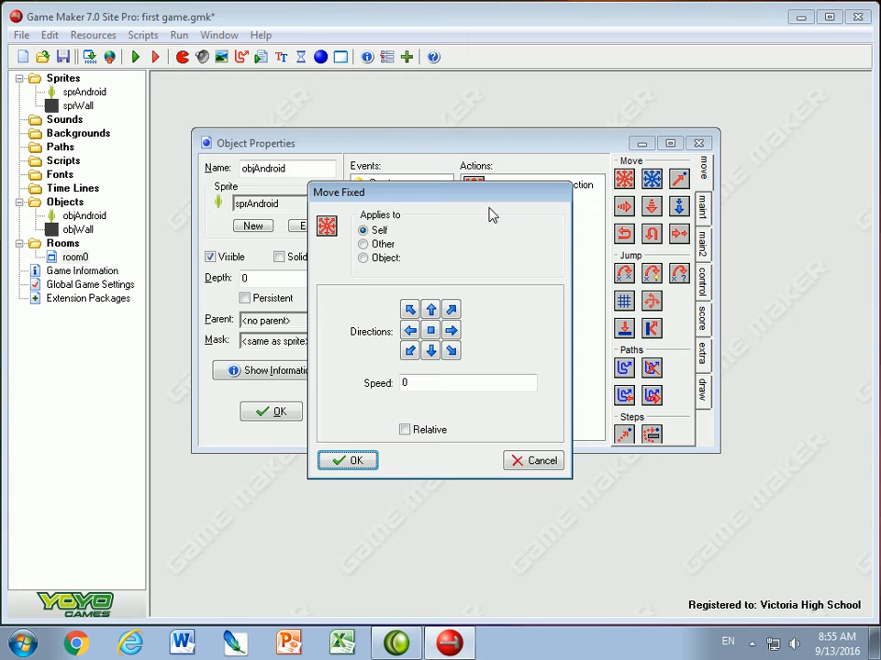
Select all eight outer directions for the Move Fixed action
click(410, 310)
click(431, 310)
click(452, 310)
click(451, 331)
click(451, 351)
click(431, 351)
click(410, 350)
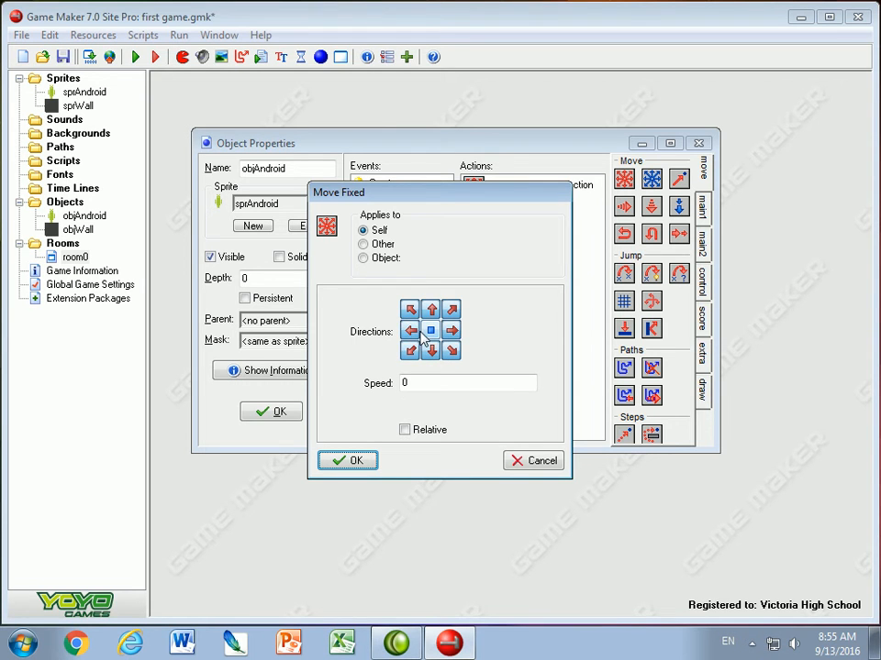
click(410, 330)
Set the Move Fixed speed to +1, make it Relative, and accept the action
double_click(413, 383)
text(1)
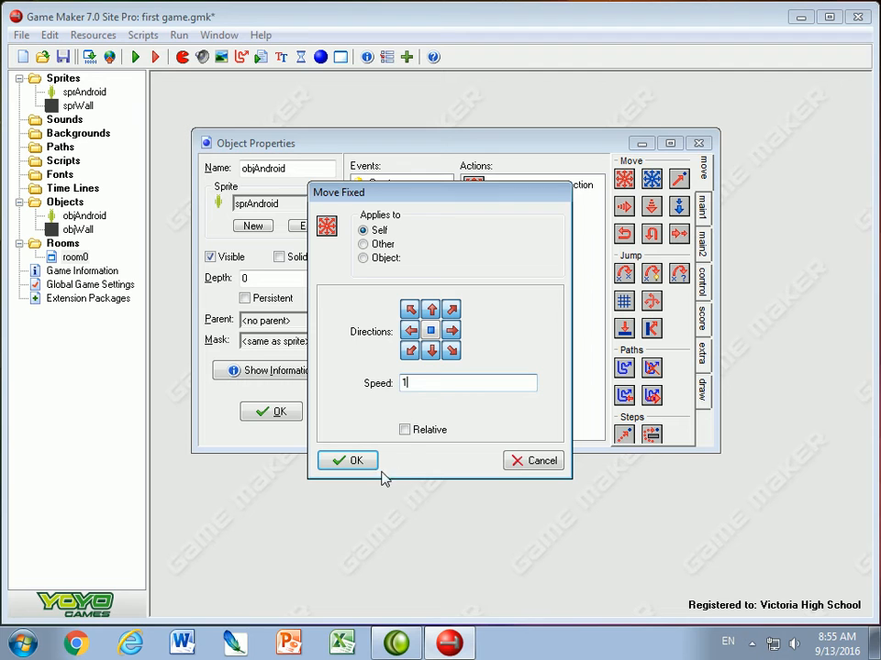
click(407, 432)
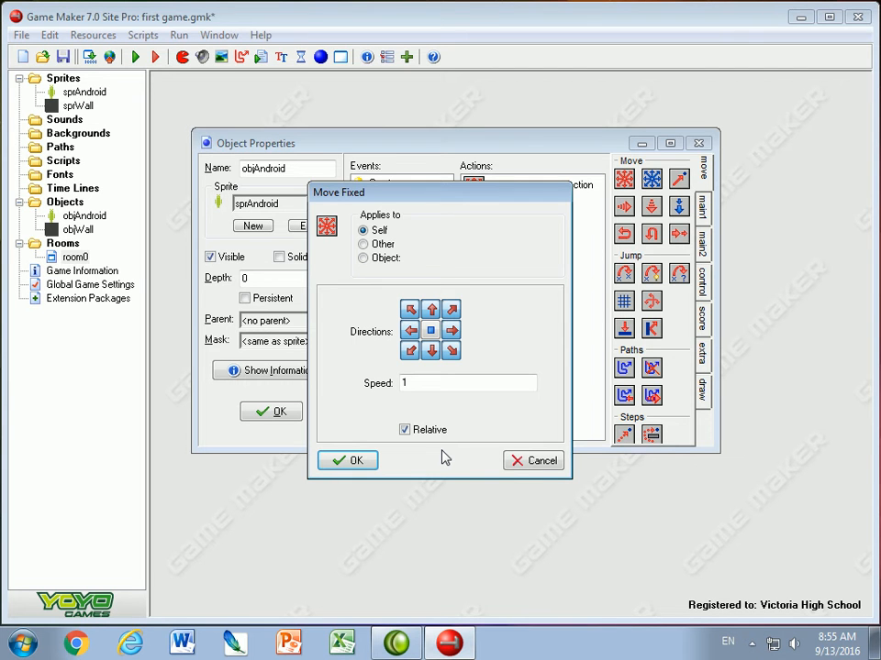
double_click(404, 384)
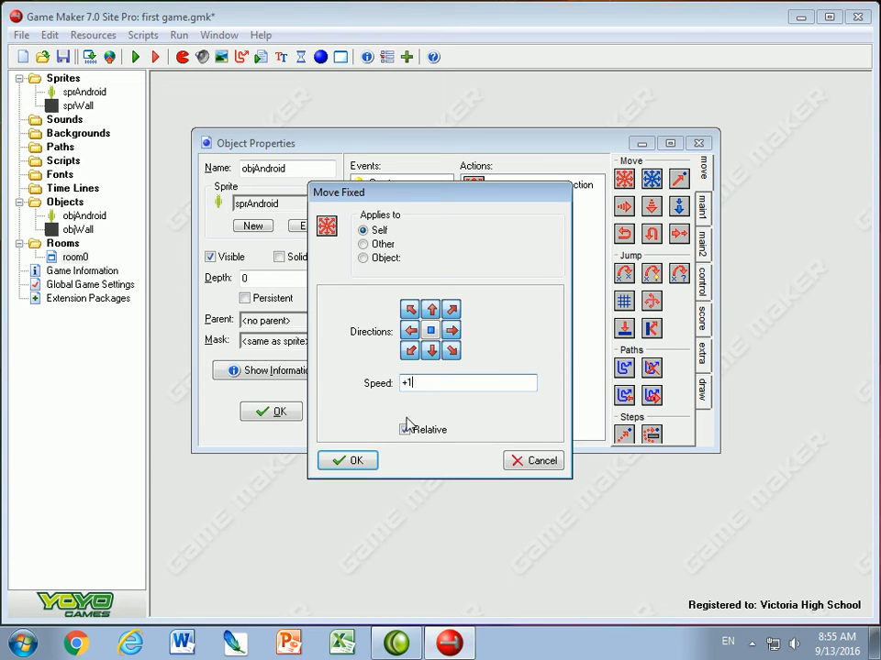
click(346, 460)
Review the settings of the Move Fixed action in objAndroid's Left Button event
click(487, 199)
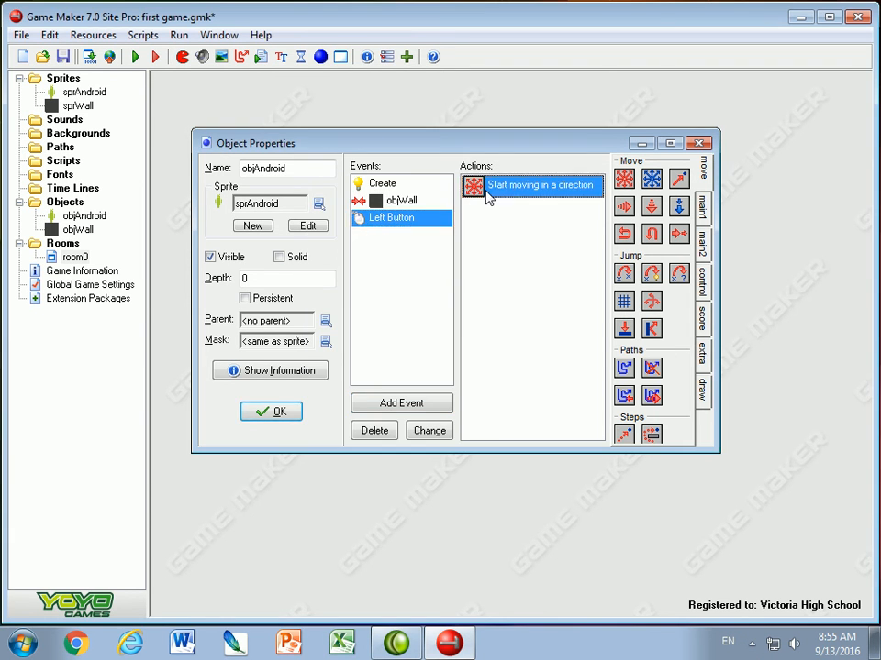
double_click(478, 195)
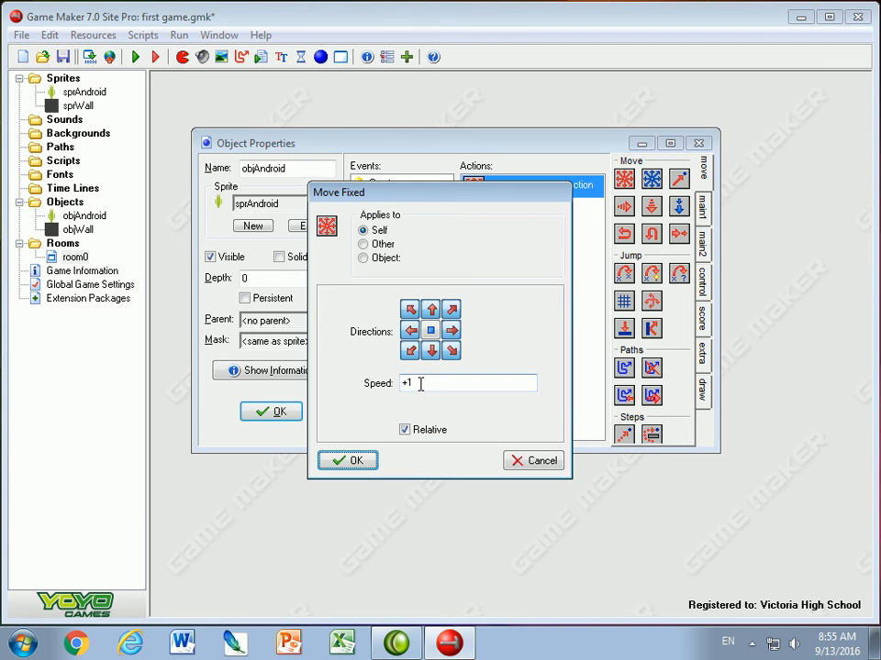
click(352, 462)
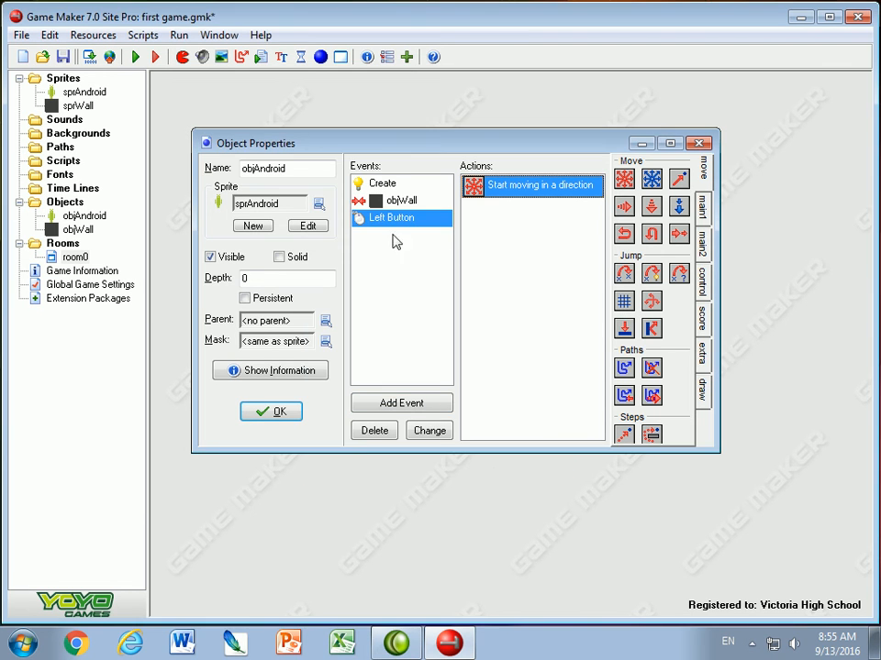
double_click(496, 194)
click(346, 461)
Add a Set Score action to the Left Button event with new score 10, Relative
click(703, 321)
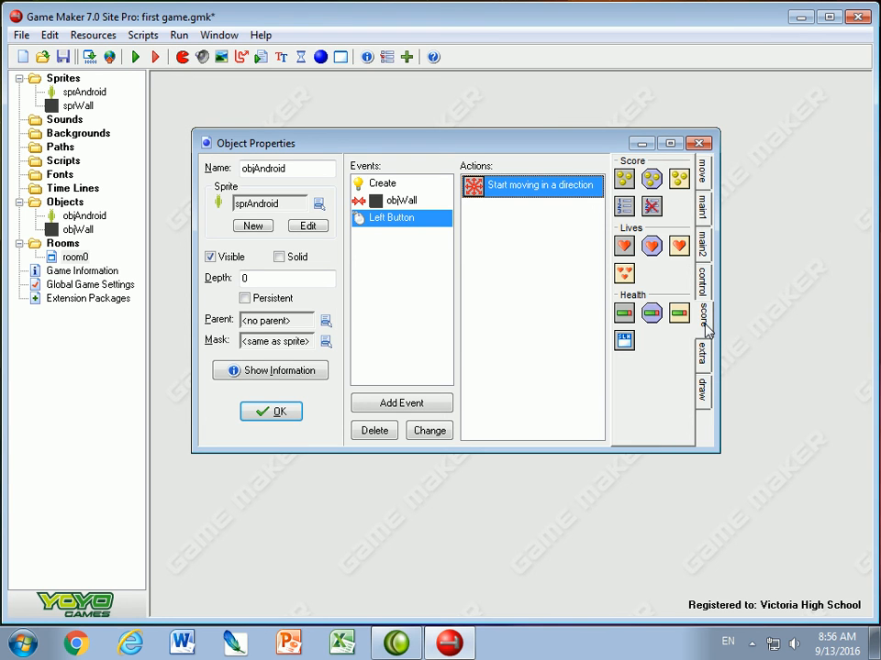
drag(625, 180, 530, 220)
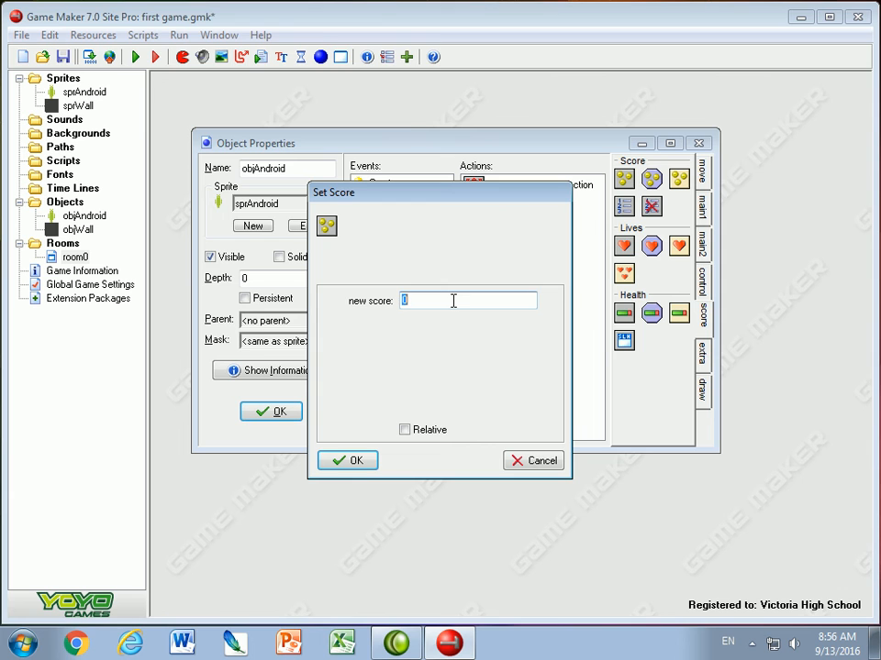
text(10)
click(404, 430)
click(343, 462)
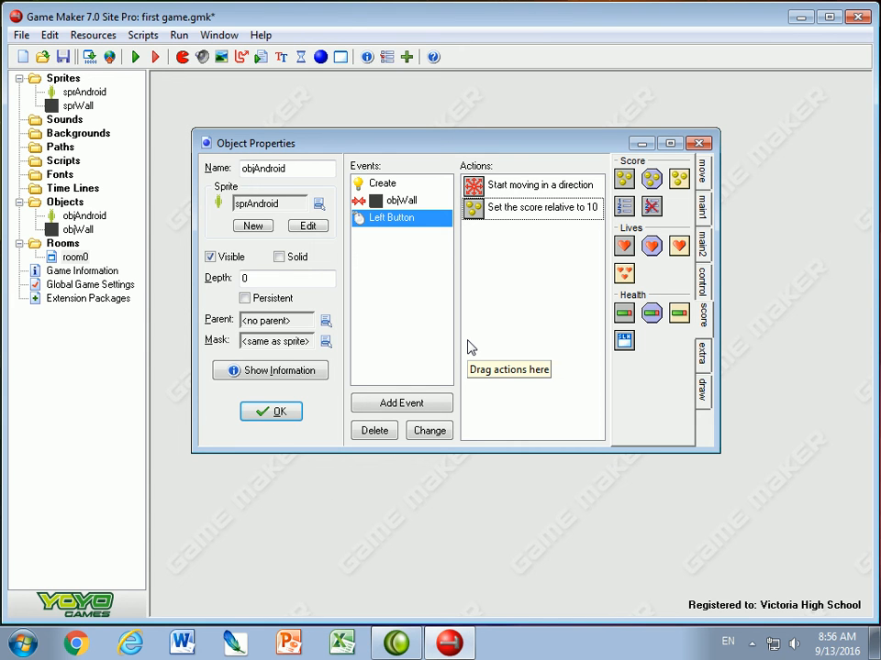
Run the game and try to catch the moving android with the mouse to test the speed and score actions
click(135, 57)
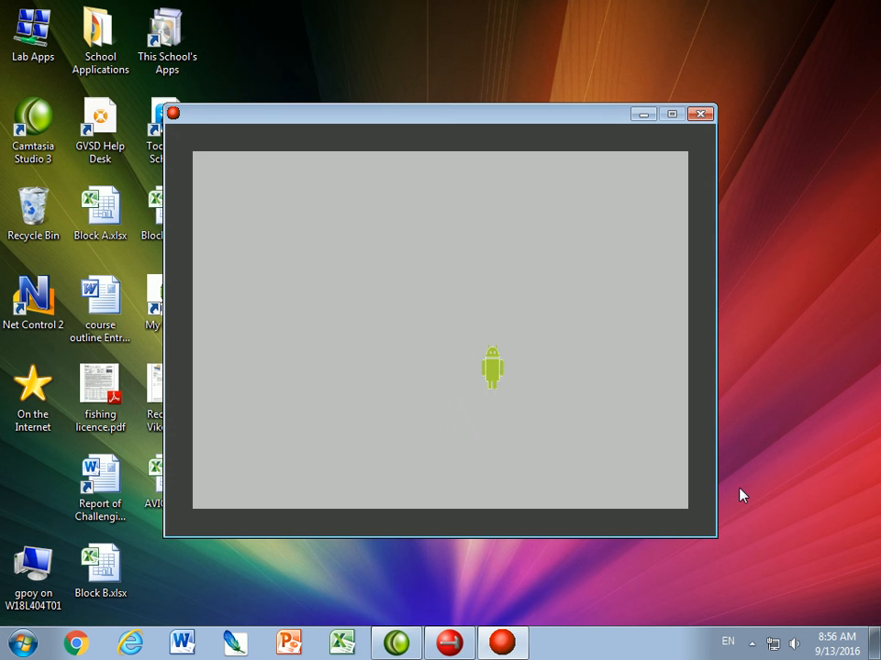
click(585, 371)
click(568, 429)
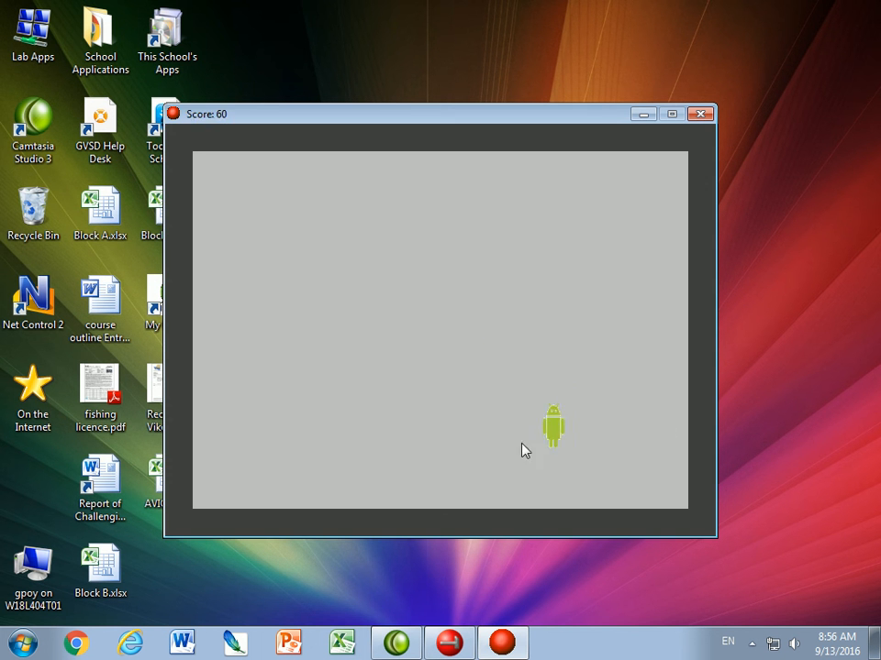
click(412, 323)
click(407, 421)
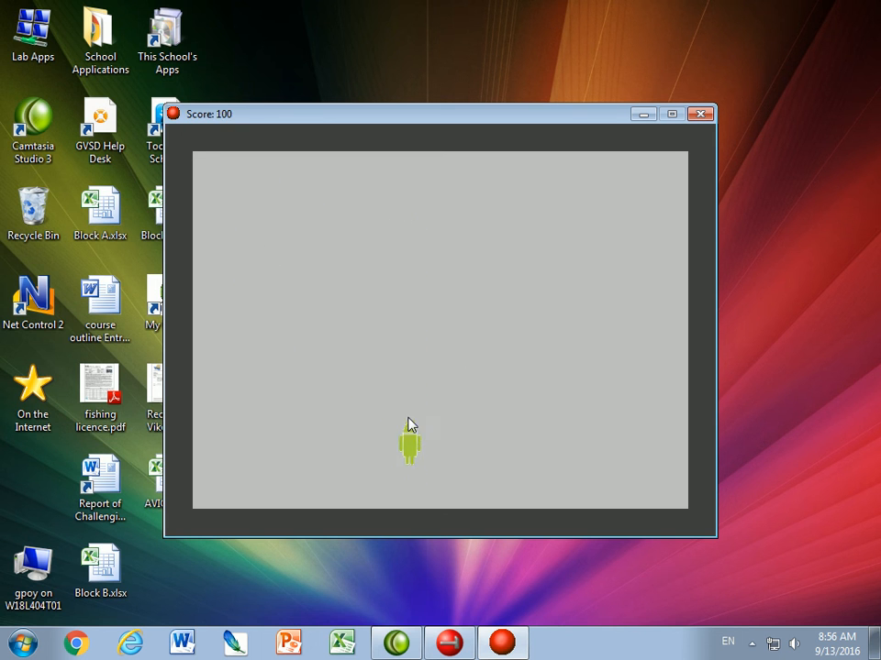